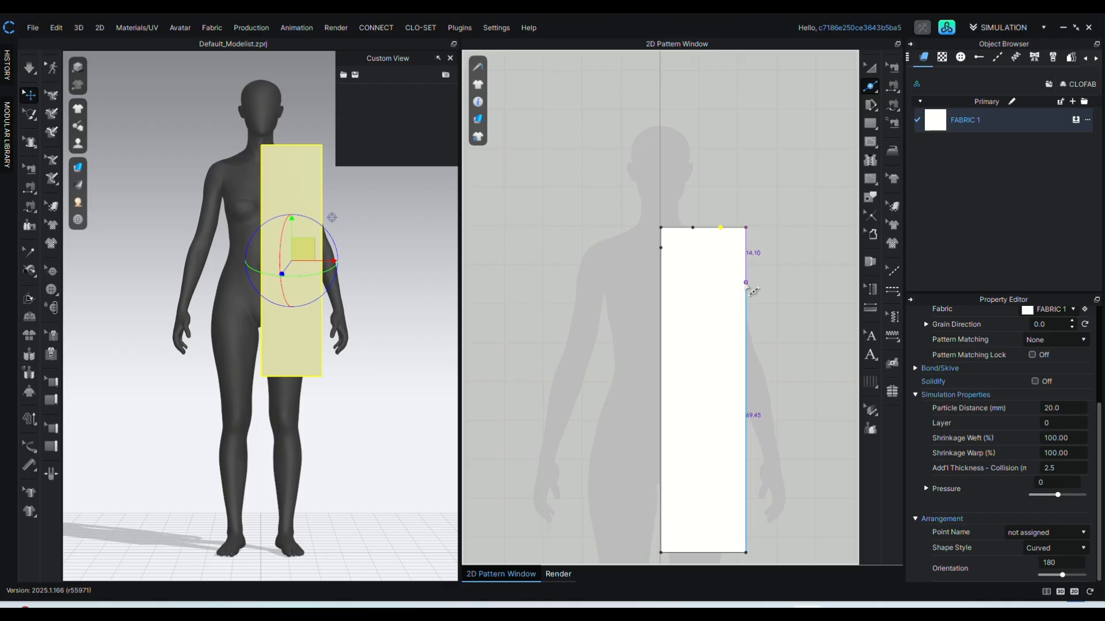
Add a point partway down the rectangle's outer side edge and delete the outer upper corner to slant the armhole
left_click(746, 295)
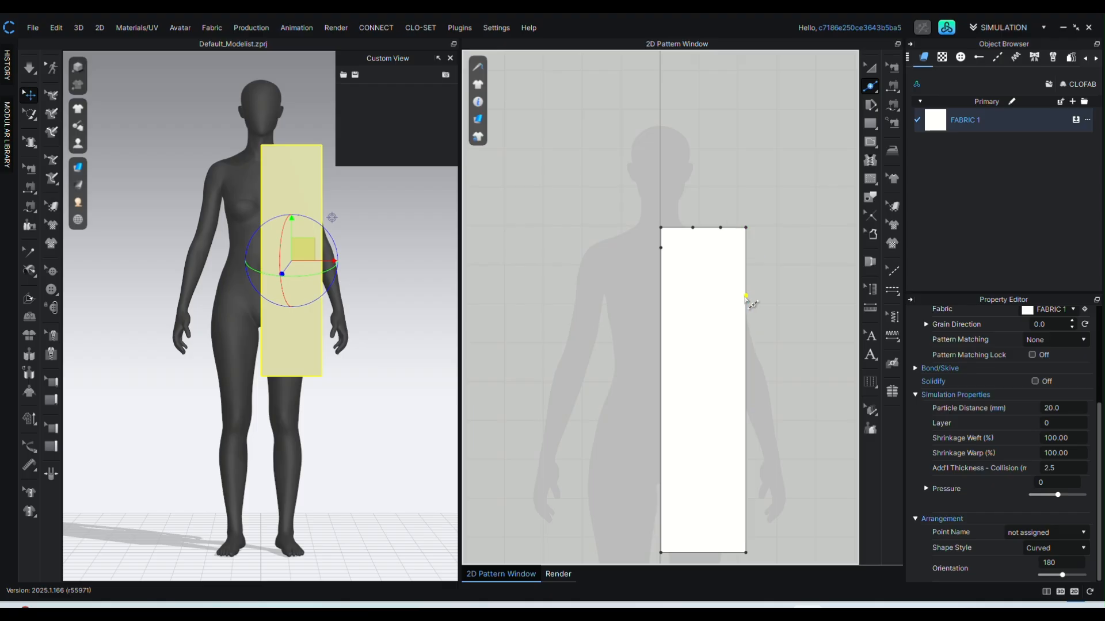
key("z")
left_click_drag(813, 208, 741, 262)
key("Delete")
Delete the upper corner point on the centre line and raise the neck-side shoulder point to slope the shoulder
scroll(684, 242, "up", 2)
left_click(662, 237)
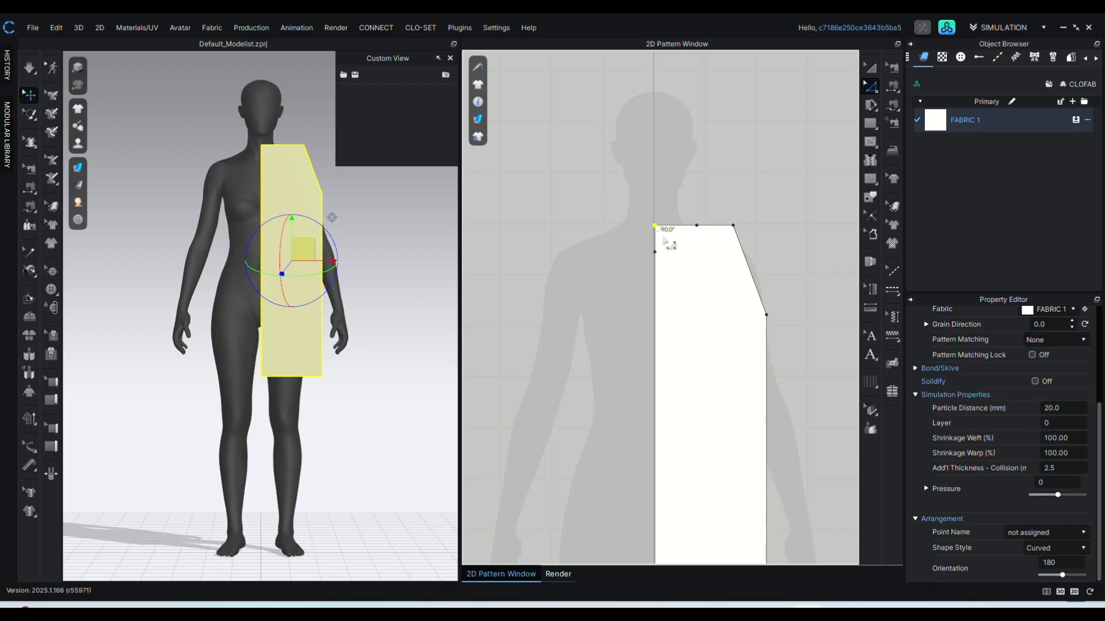
key("Delete")
scroll(726, 229, "up", 3)
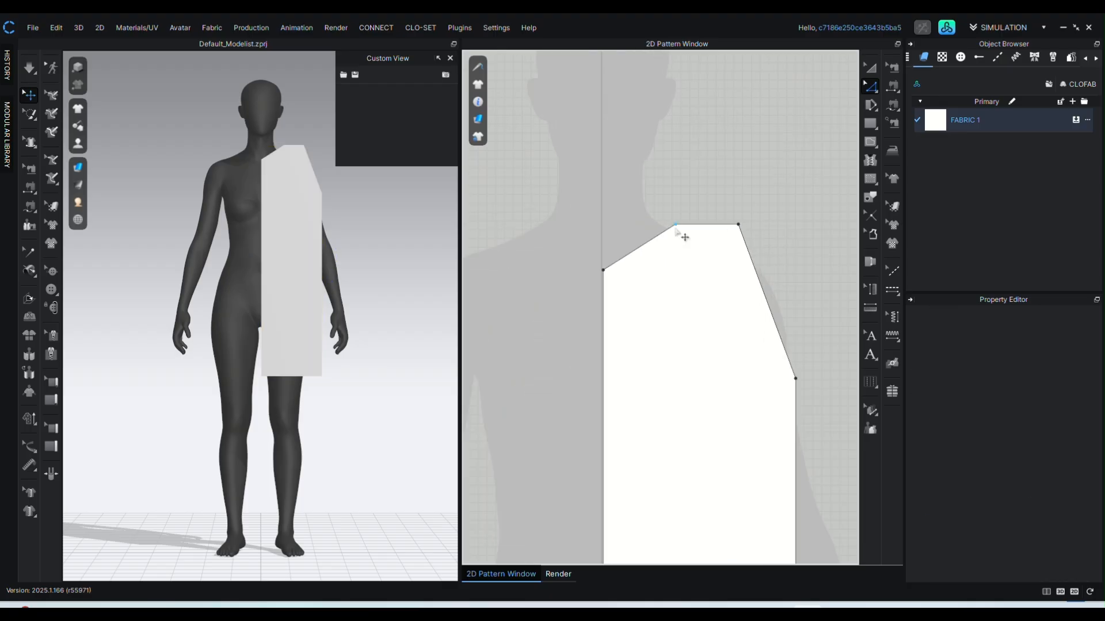
left_click_drag(676, 225, 665, 253)
Bend the neckline and armhole edges inward into smooth curves
key("c")
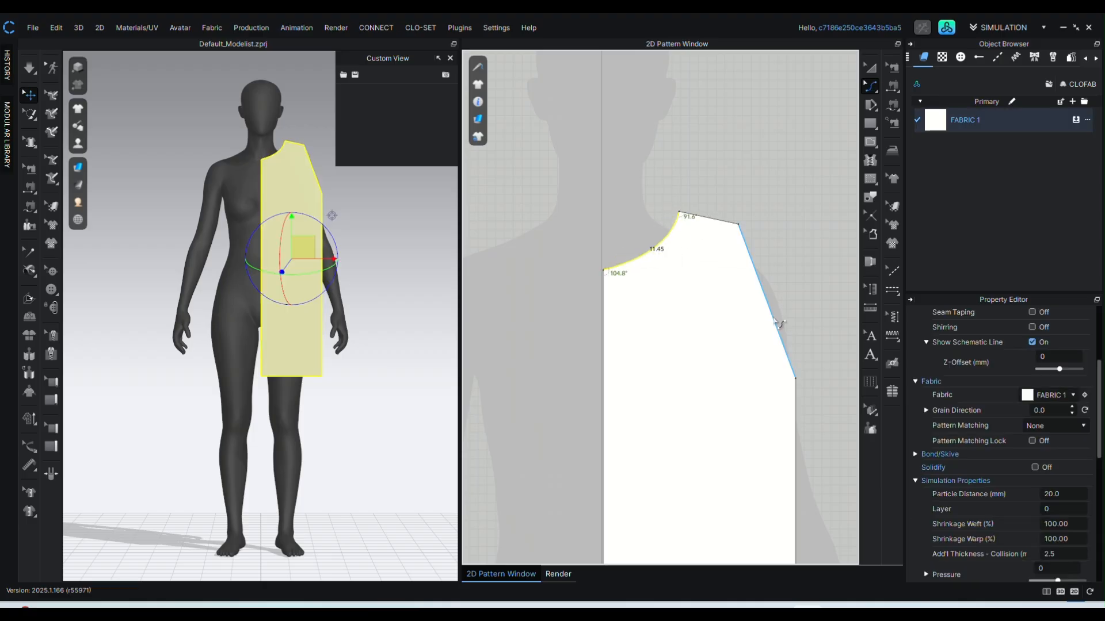
left_click_drag(777, 316, 762, 347)
left_click(832, 276)
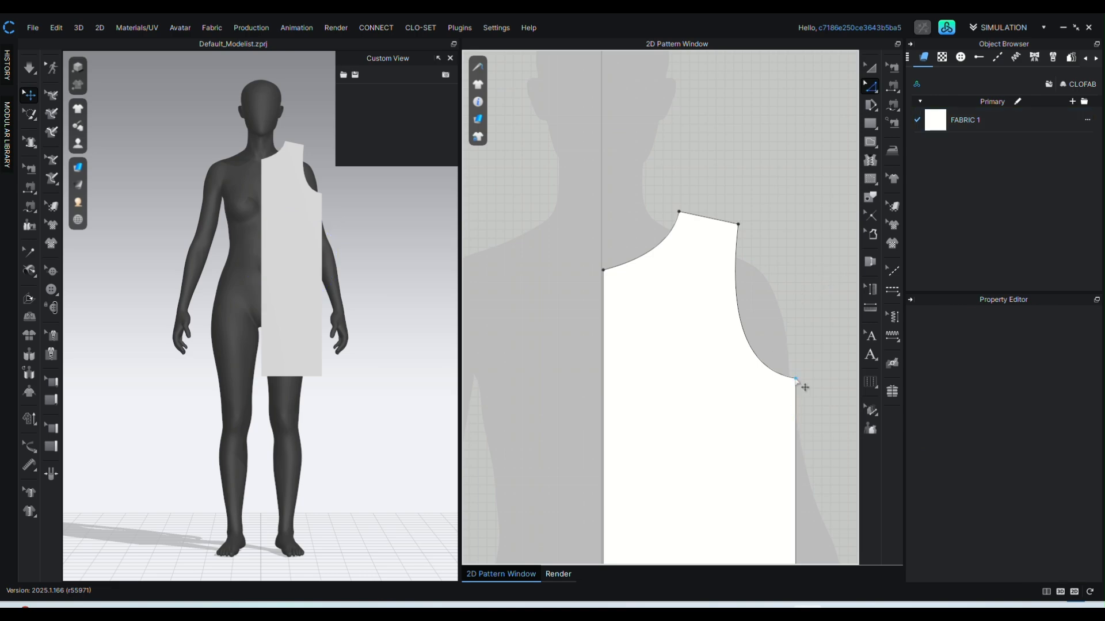
Lower the underarm point slightly and raise the neck-side shoulder point a little further
left_click_drag(795, 379, 796, 395)
scroll(776, 348, "up", 3)
scroll(754, 284, "up", 3)
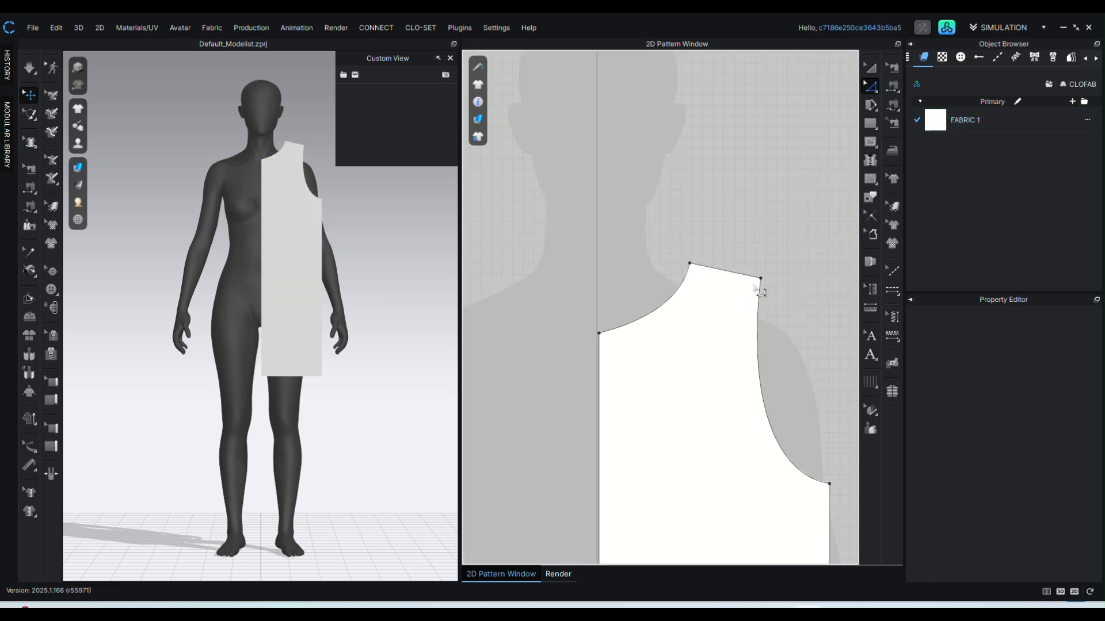
left_click_drag(700, 274, 703, 263)
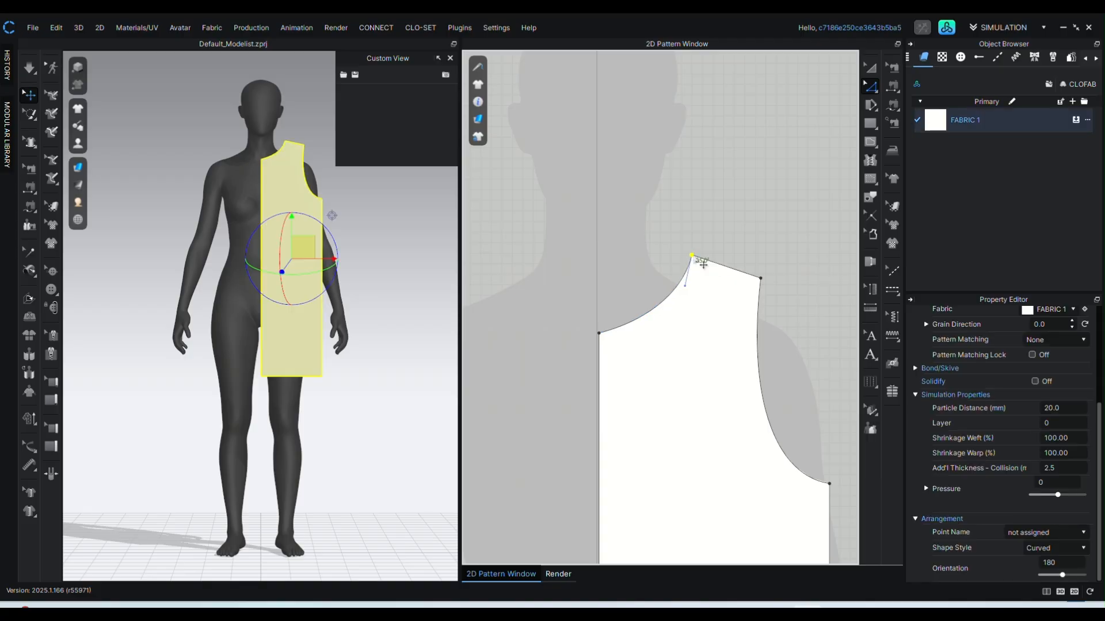
scroll(779, 296, "down", 5)
key("a")
left_click(731, 388)
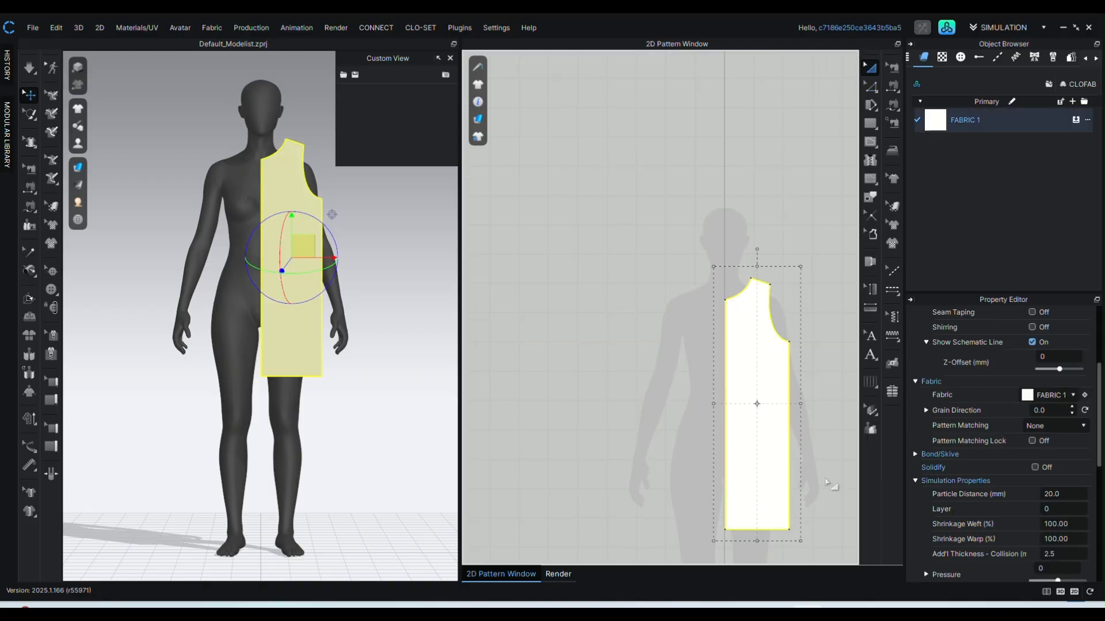
left_click(824, 482)
key("z")
left_click(764, 529)
left_click(819, 451)
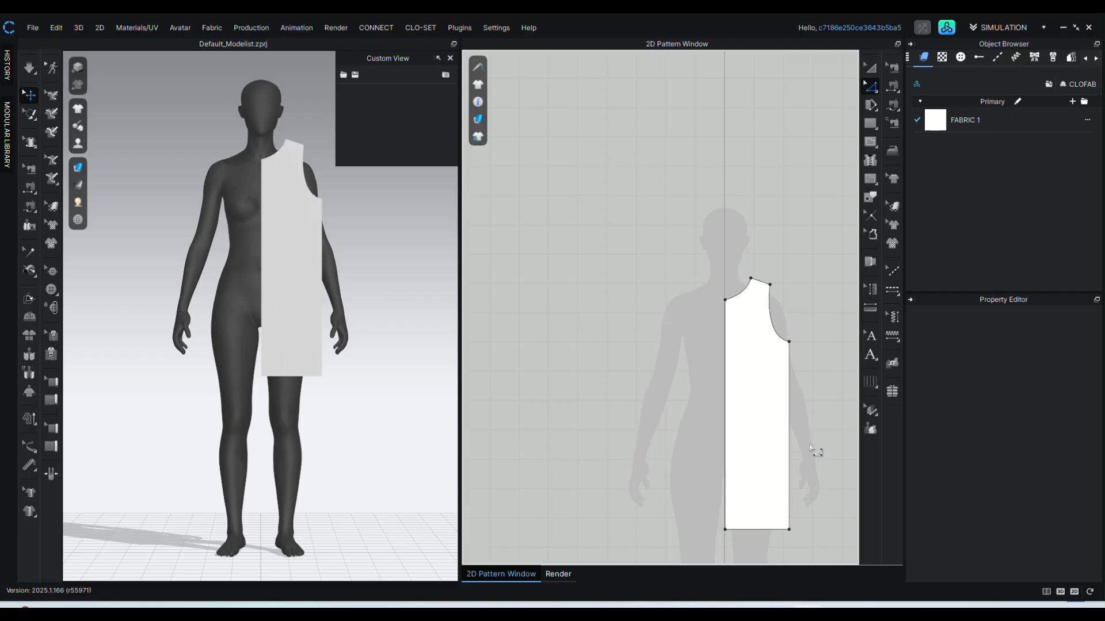
Duplicate the front half as a mirrored, linked pattern and place it directly across the centre line
key("a")
left_click(771, 431)
key("ctrl+d")
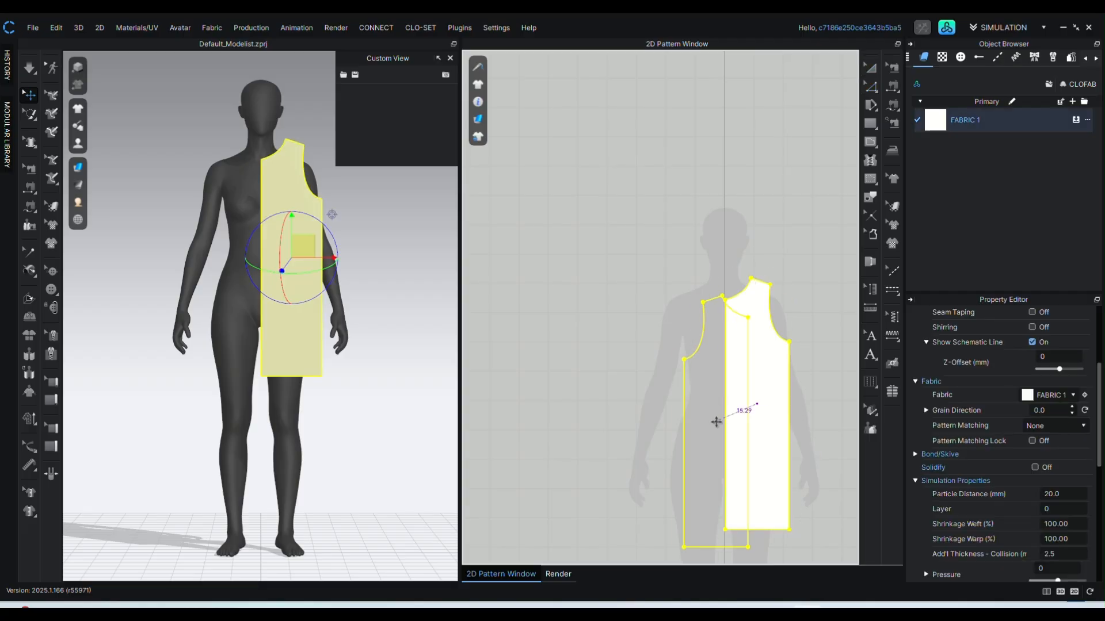
left_click(695, 413)
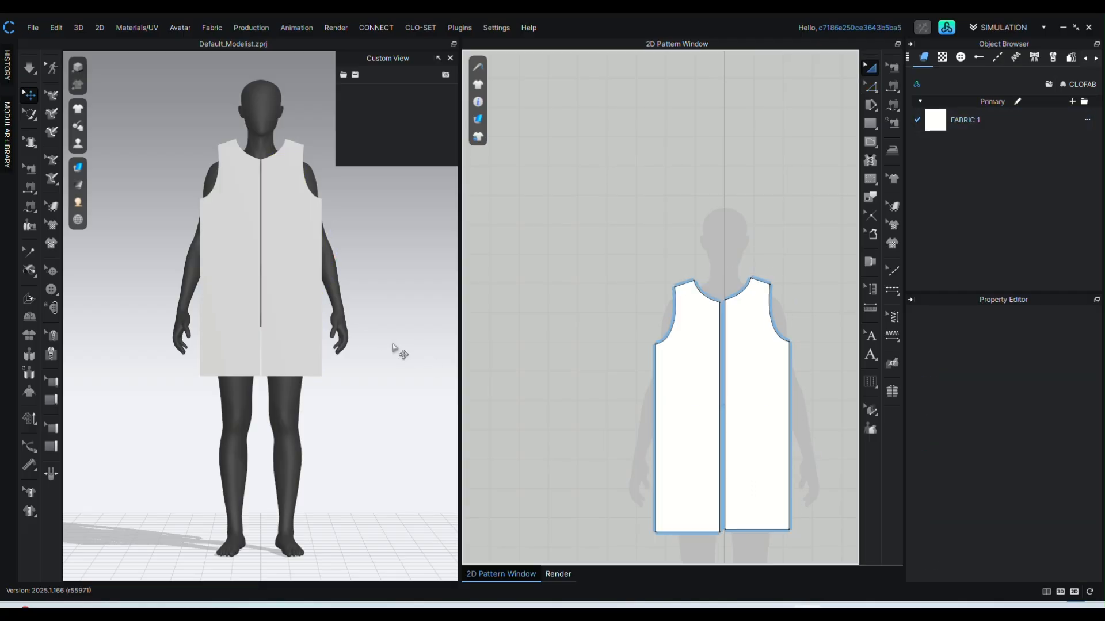
Copy the original front half and paste it outside the mirrored front half as a back piece
scroll(628, 387, "down", 3)
left_click(682, 396)
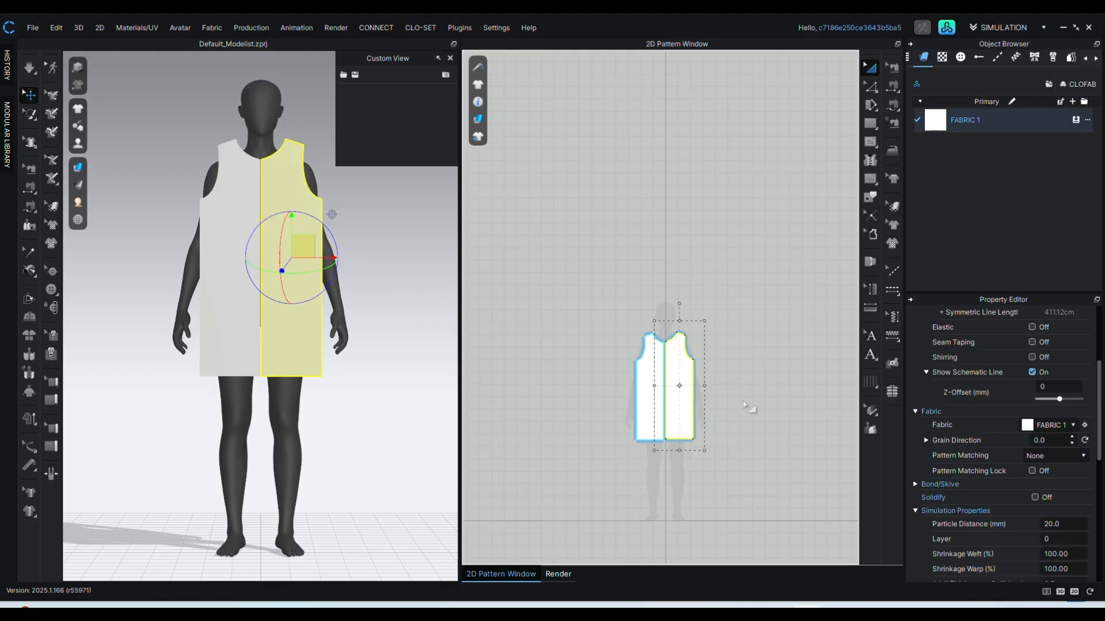
key("z")
key("ctrl+v")
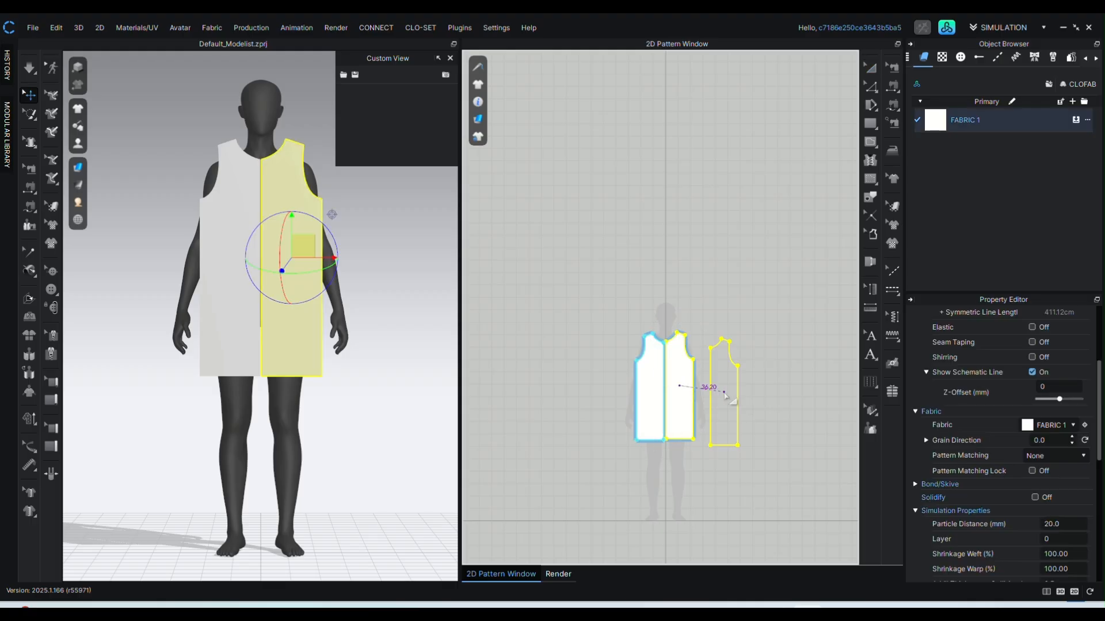
left_click(602, 394)
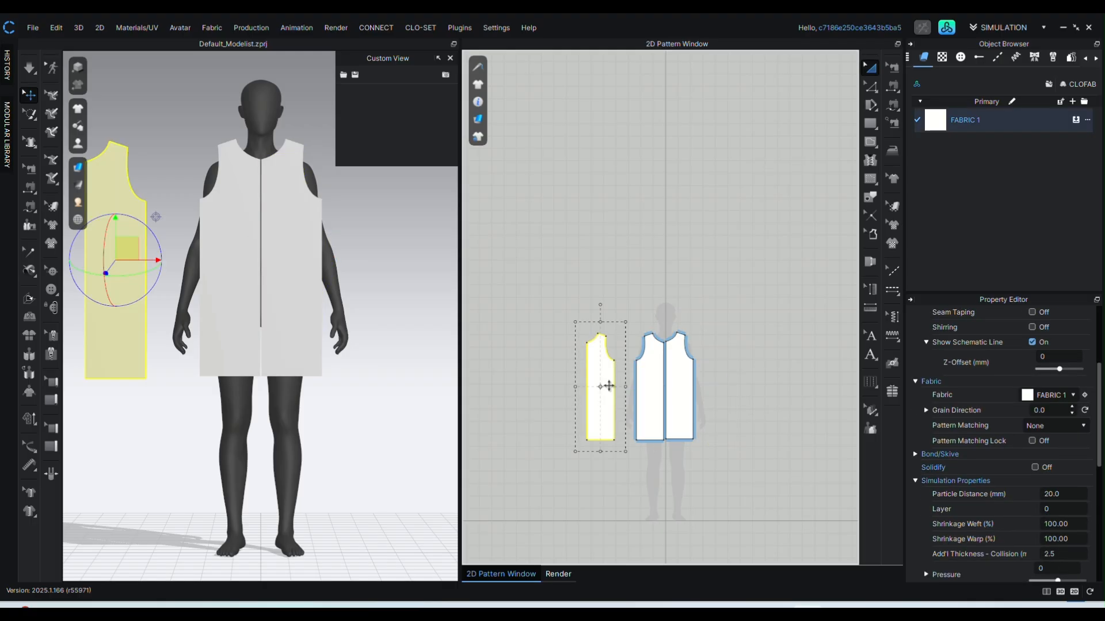
Show the arrangement points from behind the avatar and place the pasted back piece on the right back torso point
key("8")
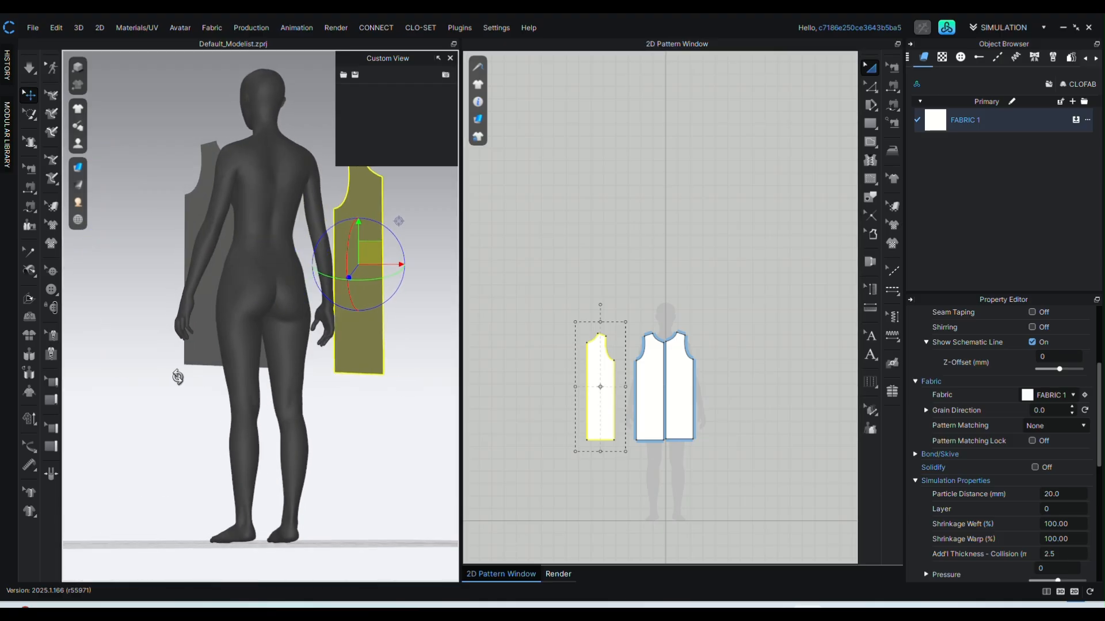
key("shift+f")
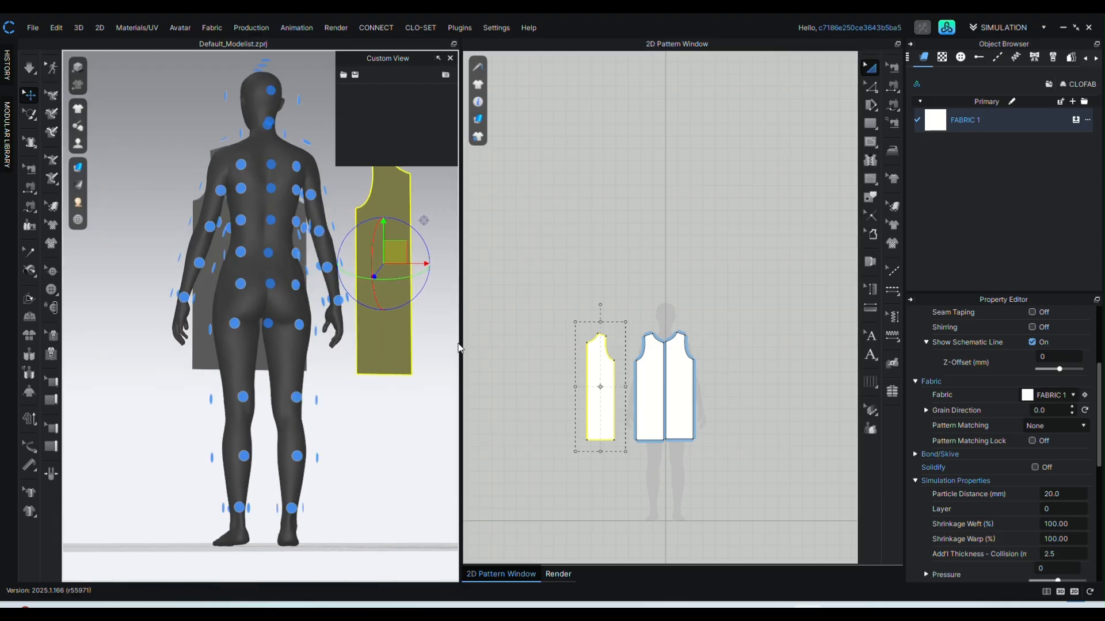
key("8")
left_click(410, 347)
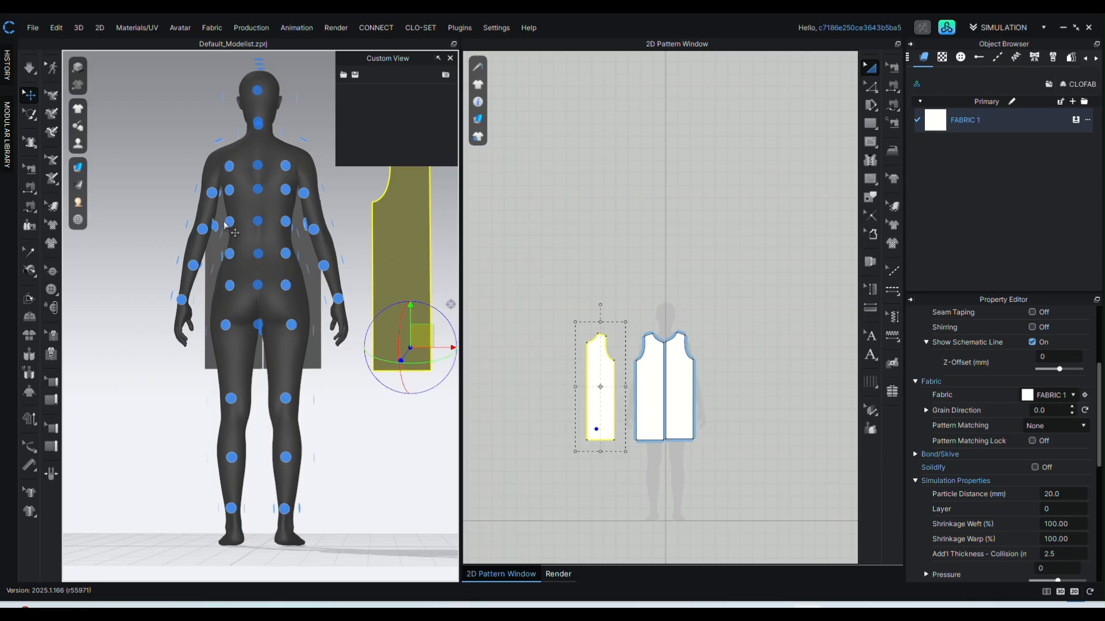
left_click(285, 221)
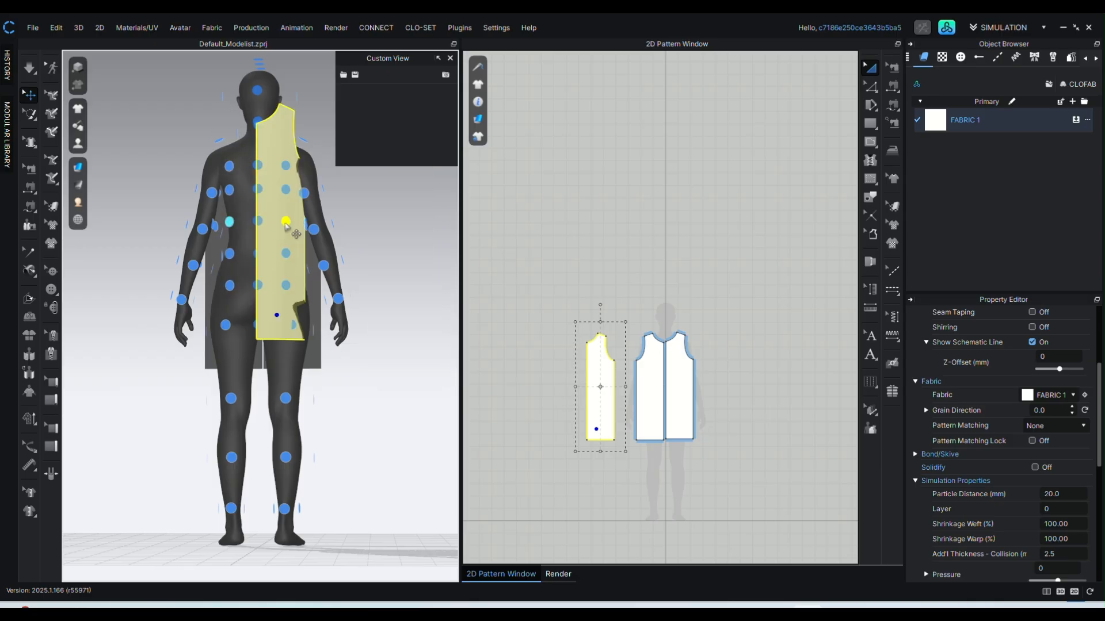
Duplicate the back piece as a mirrored, linked pattern and place it on the opposite side of the fronts
key("ctrl+d")
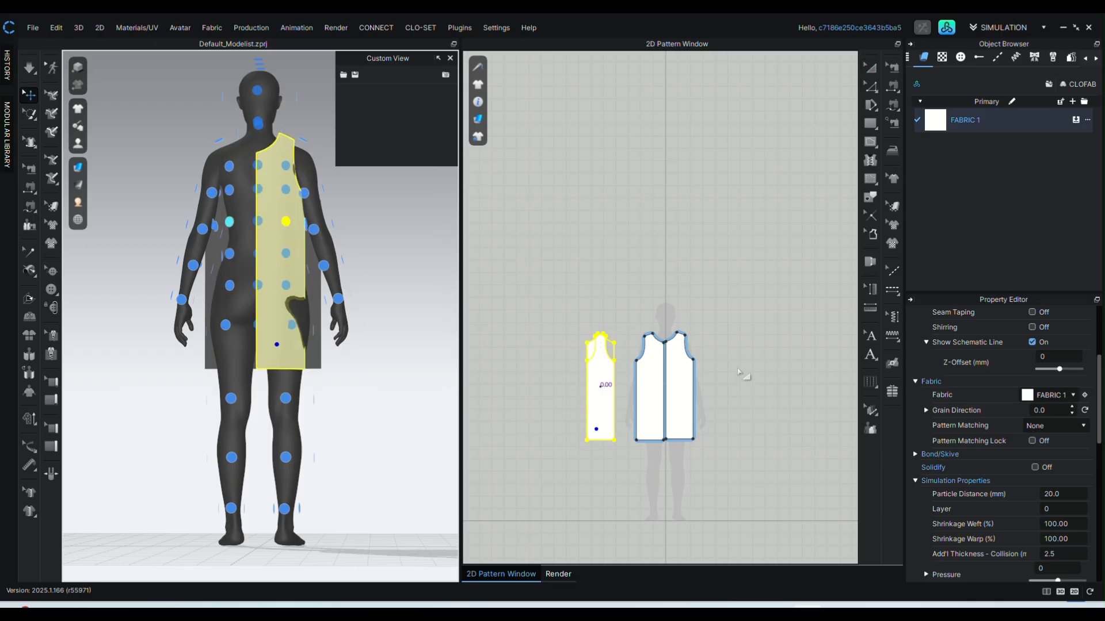
left_click(728, 390)
left_click(542, 377)
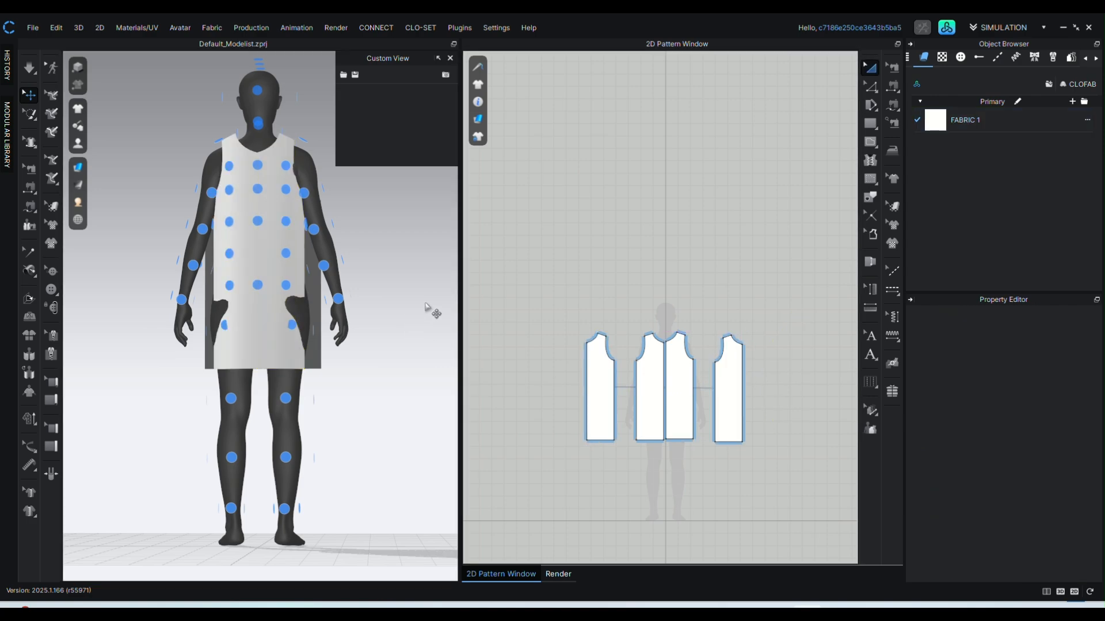
Wrap the linked front halves around the avatar using the front waist arrangement point, then hide the arrangement points
right_click_drag(315, 398, 508, 403)
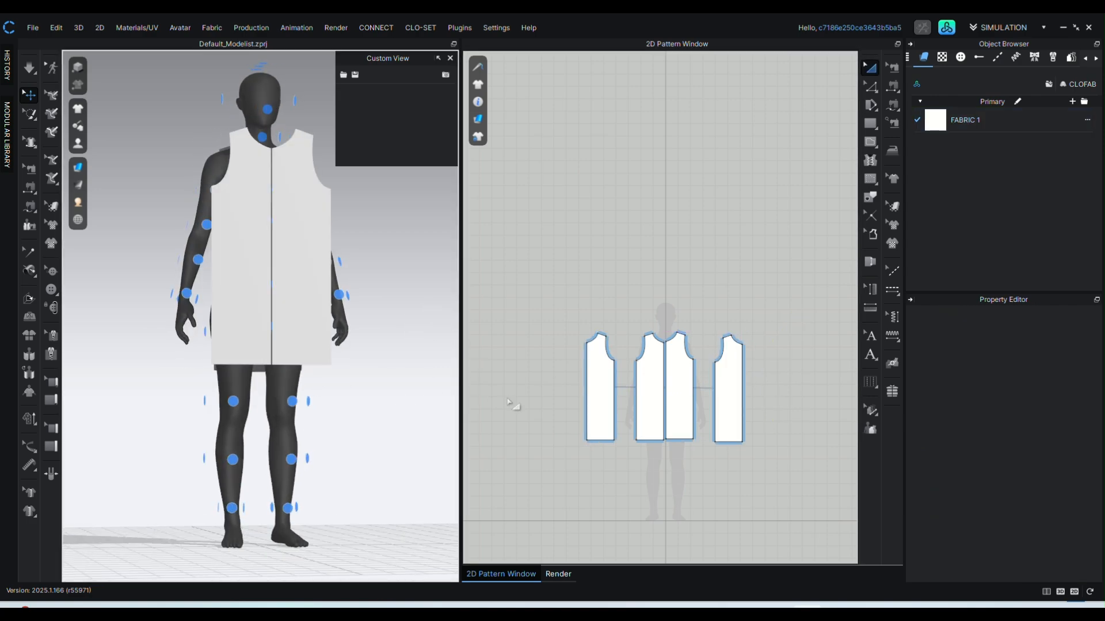
left_click_drag(278, 316, 188, 388)
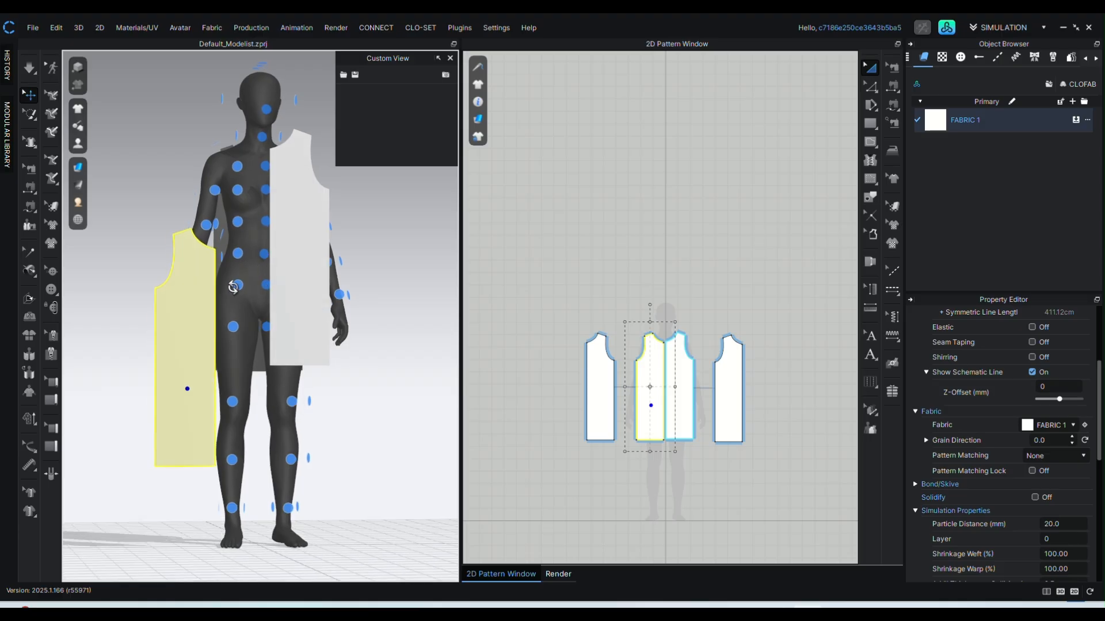
left_click(232, 255)
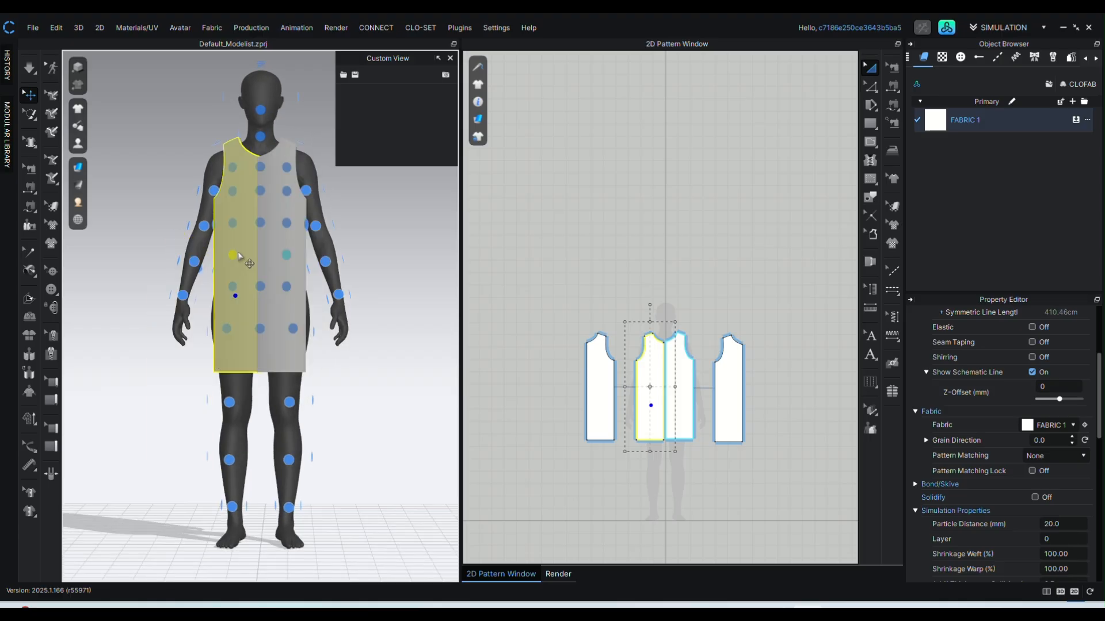
left_click(601, 244)
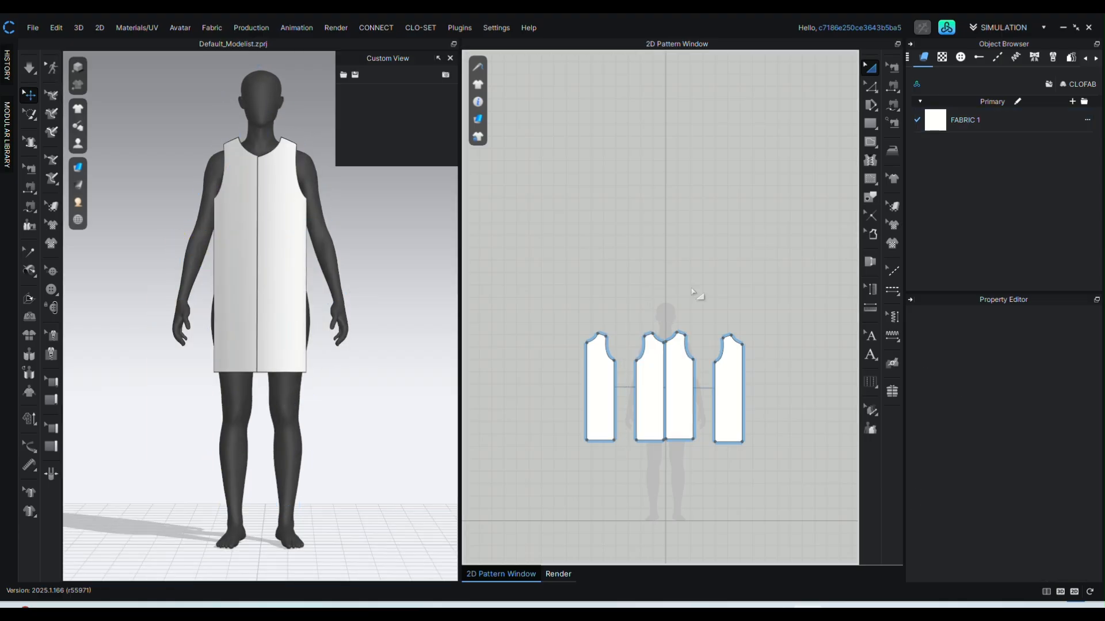
Sew the two front halves together along centre front and join the front and back side seams
left_click(622, 431)
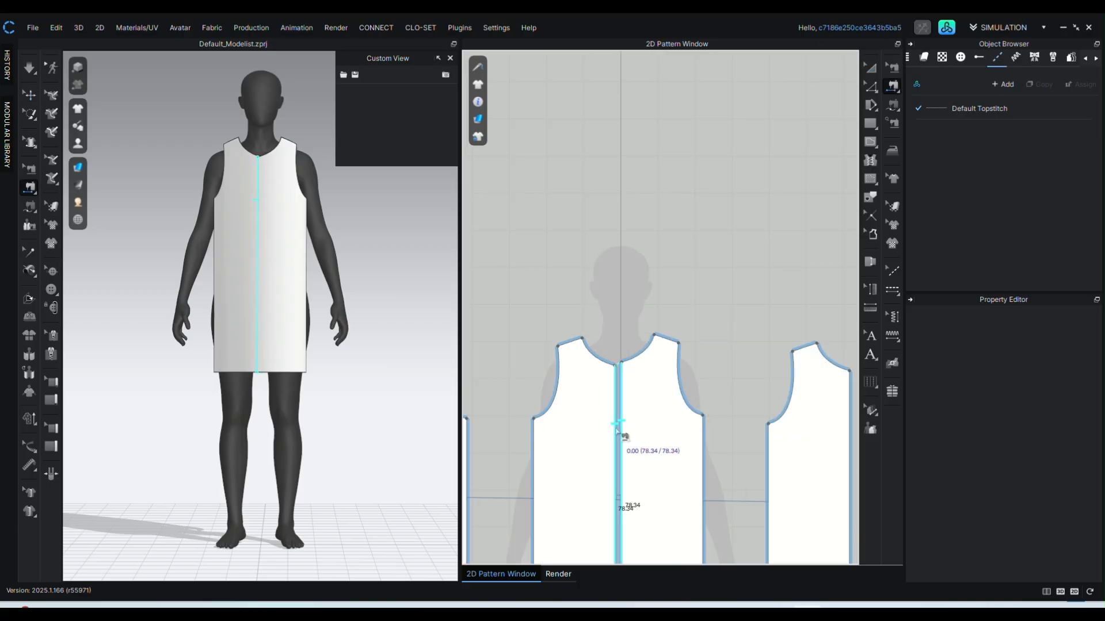
left_click(618, 429)
scroll(618, 432, "down", 2)
left_click(673, 460)
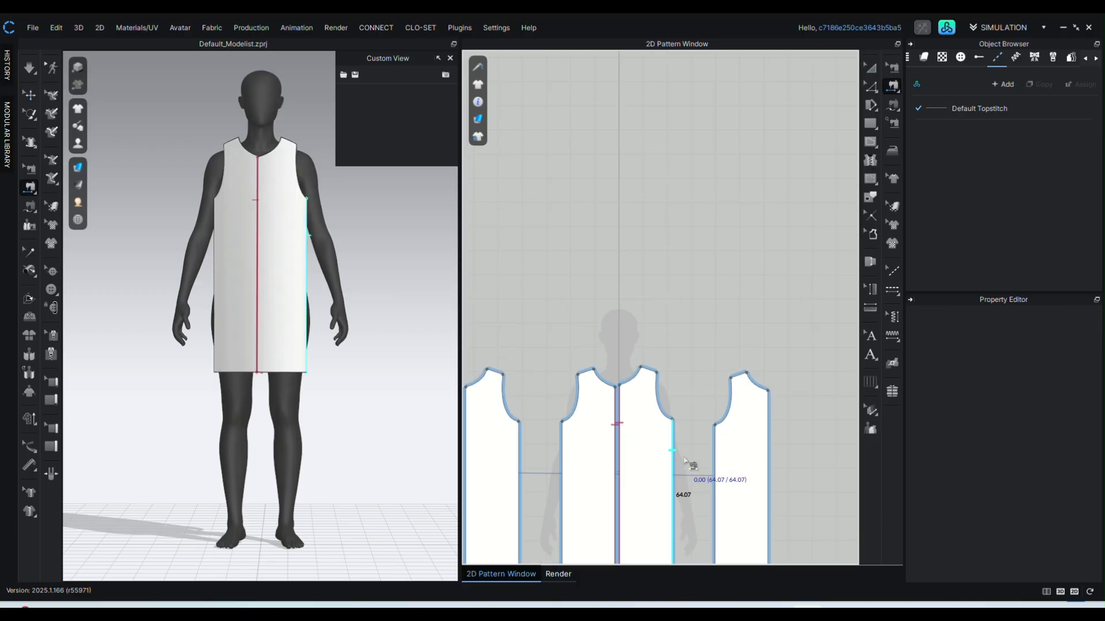
left_click(715, 461)
Sew the two back pieces along centre back and join the front and back shoulder seams
scroll(719, 466, "down", 2)
left_click(748, 472)
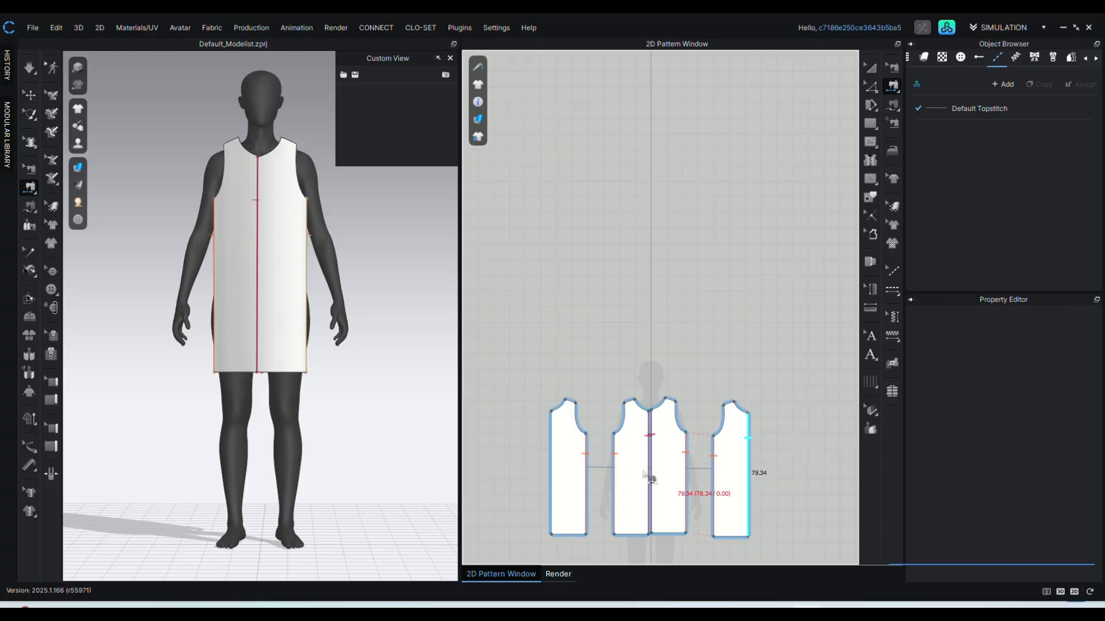
left_click(555, 472)
left_click(674, 401)
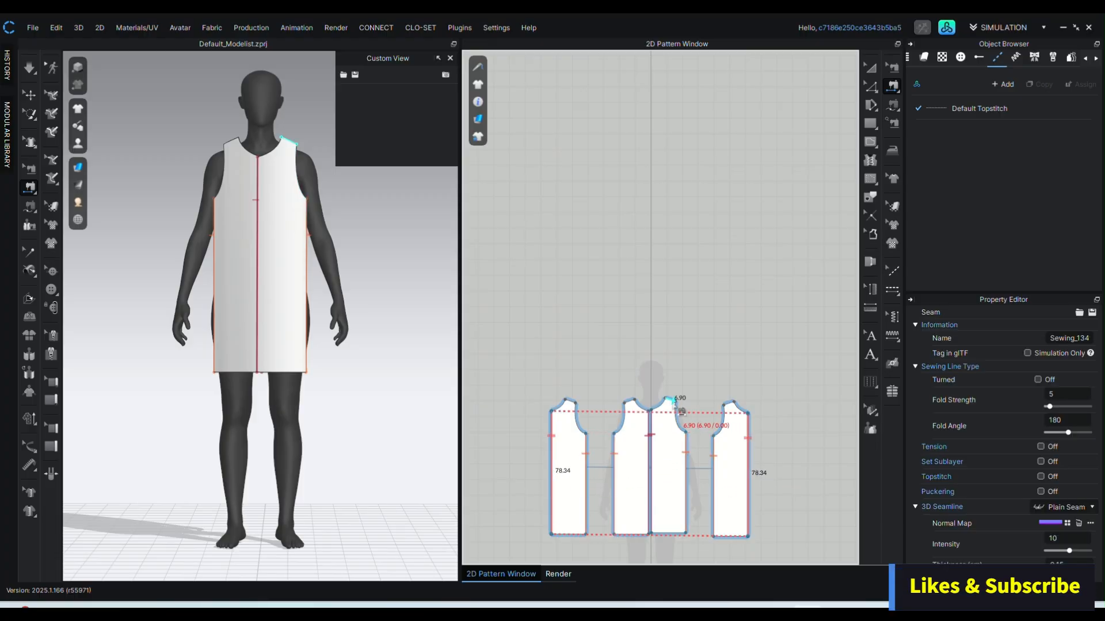
left_click(730, 404)
Simulate the sewn garment so it drapes on the avatar, check the shoulders and neckline, and stop the simulation
key("z")
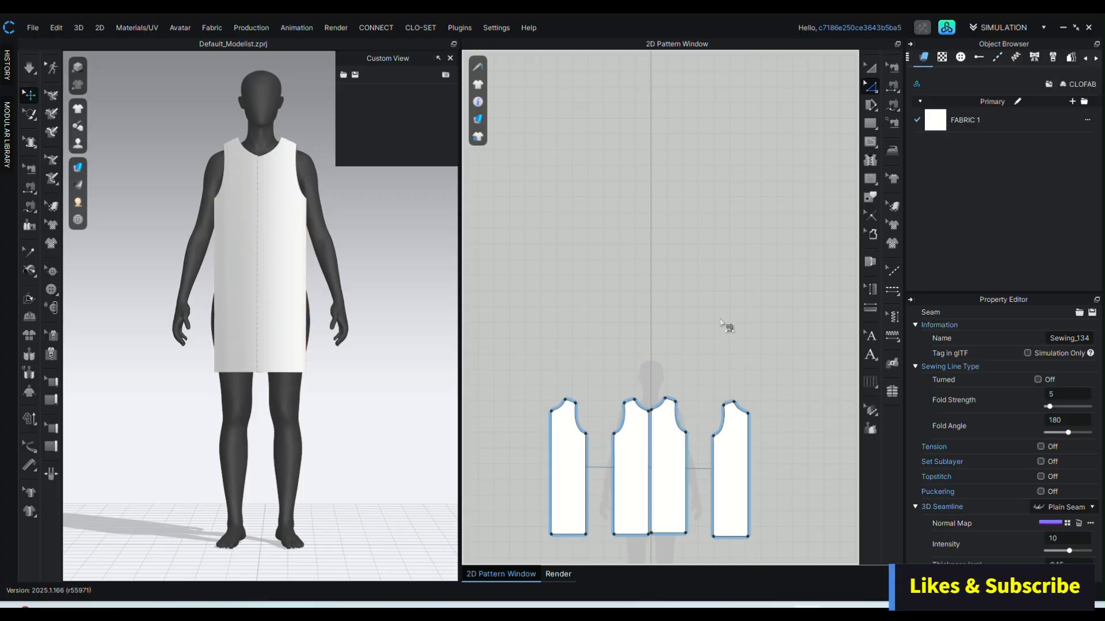
scroll(446, 297, "up", 1)
key("space")
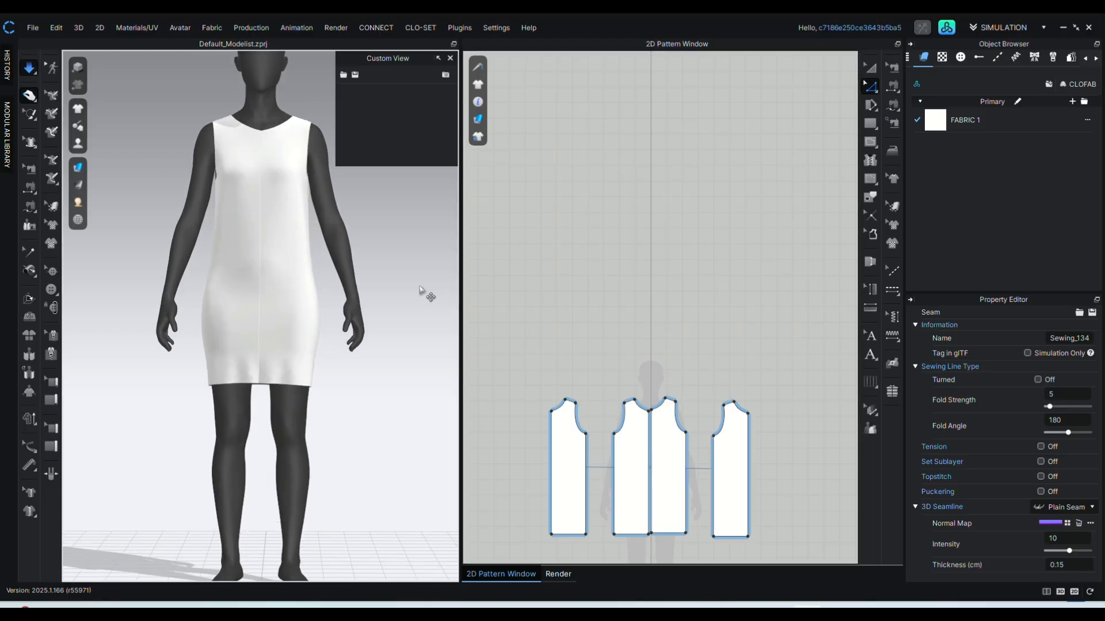
scroll(320, 322, "up", 3)
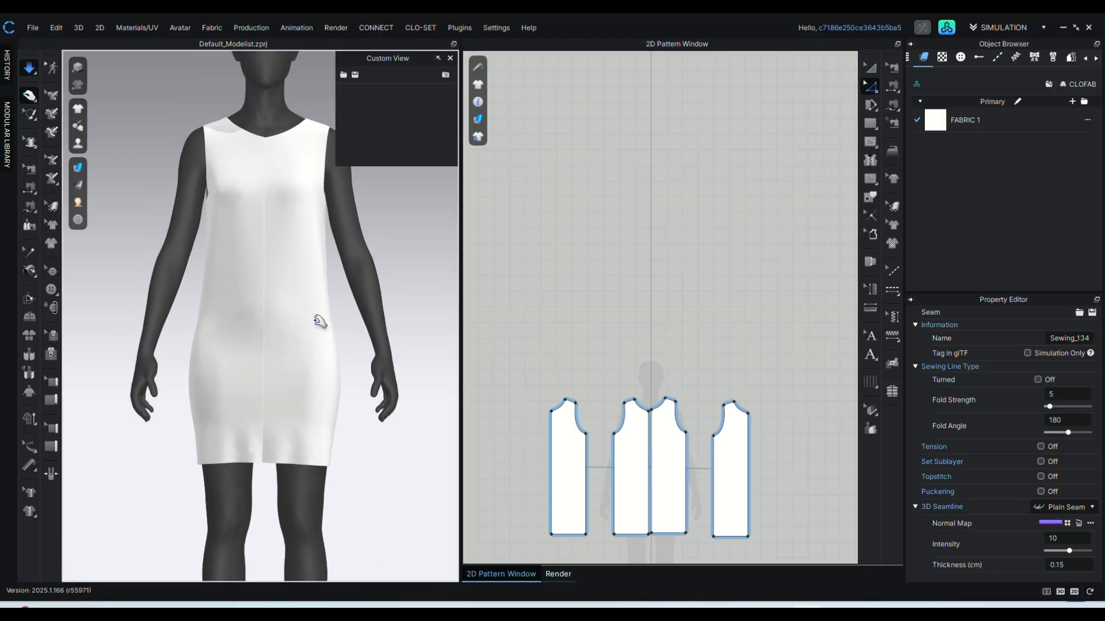
scroll(340, 321, "down", 2)
scroll(338, 215, "up", 4)
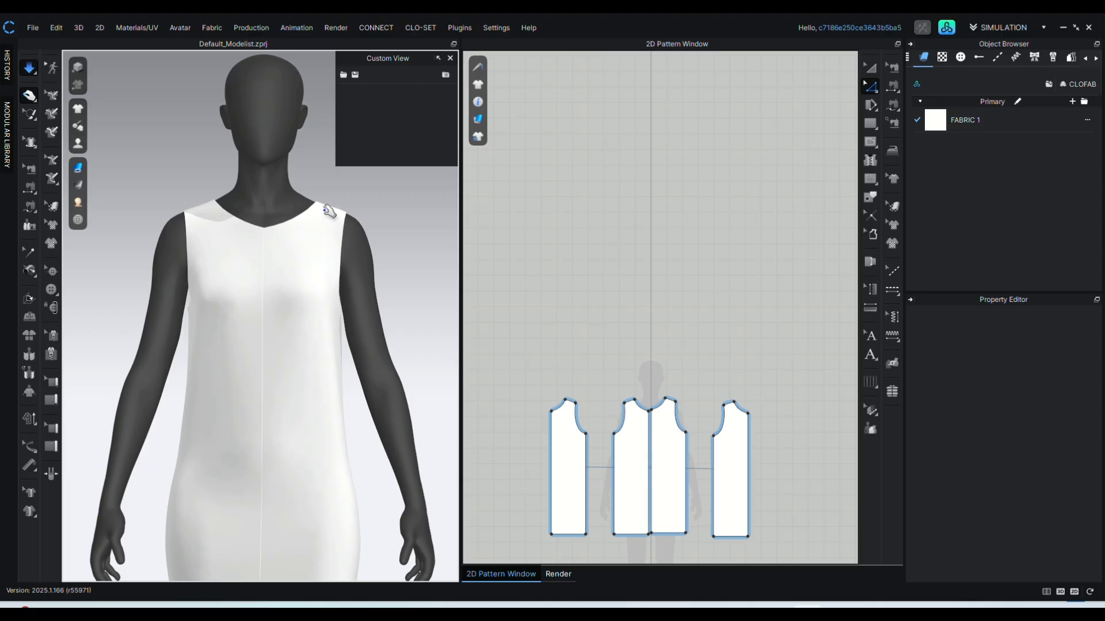
left_click(323, 209)
left_click(215, 211)
left_click(406, 227)
right_click_drag(407, 227, 350, 348)
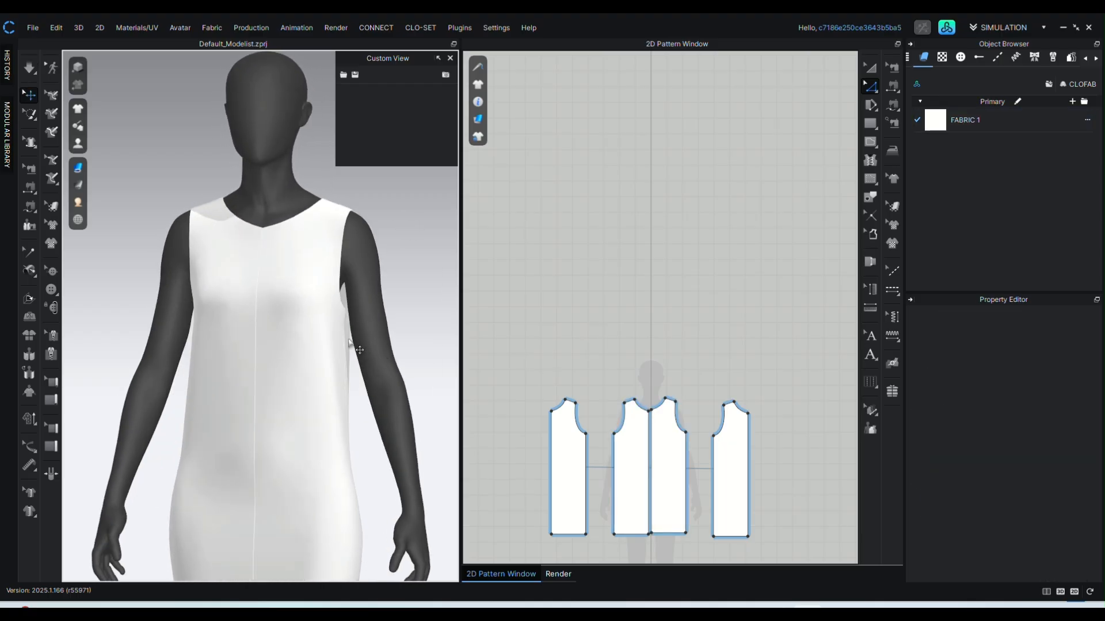
Move the front pattern's underarm point slightly inward toward the centre to narrow the chest
left_click(325, 331)
left_click(587, 330)
scroll(730, 397, "down", 3)
scroll(741, 407, "up", 6)
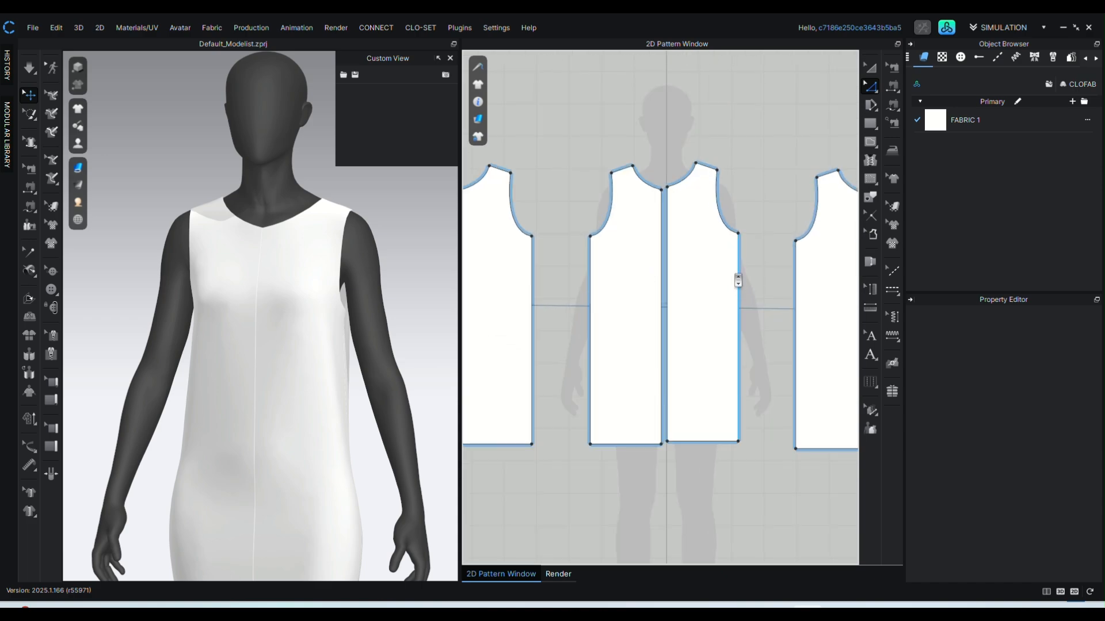
left_click_drag(732, 396, 718, 396)
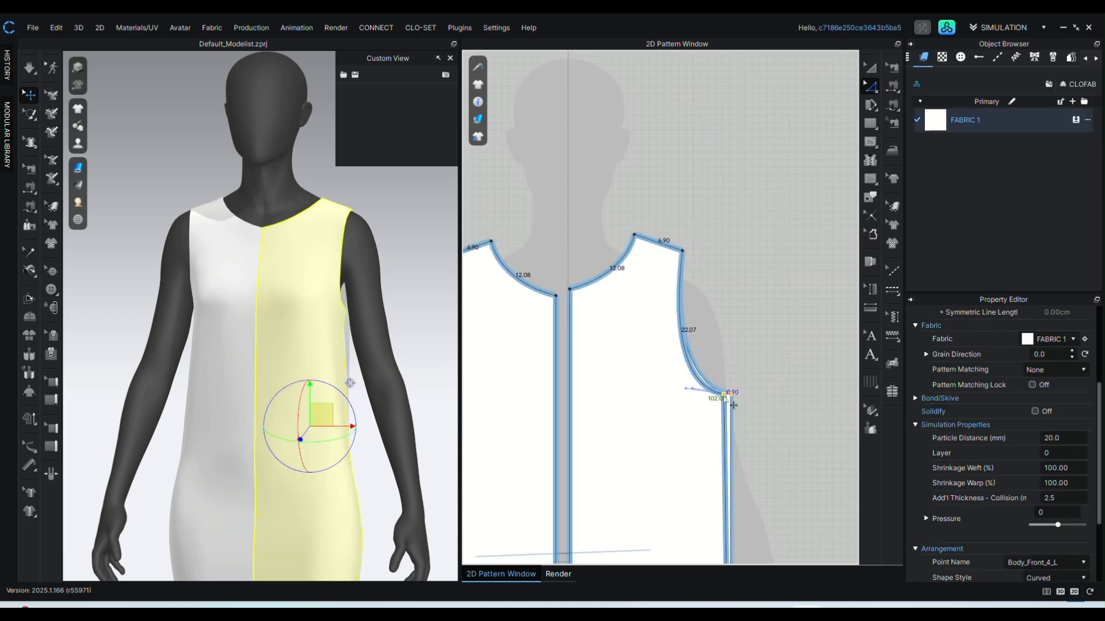
Finish moving the front underarm point inward and move the back pattern's underarm point inward to match
right_click(719, 396)
key("Return")
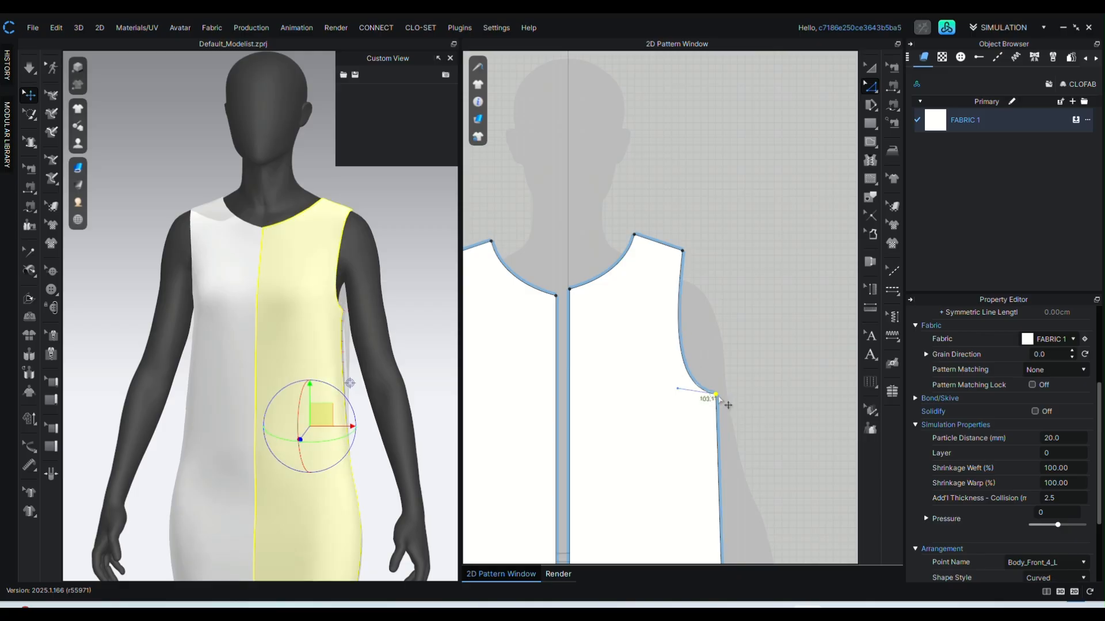
scroll(719, 395, "down", 5)
scroll(762, 418, "up", 5)
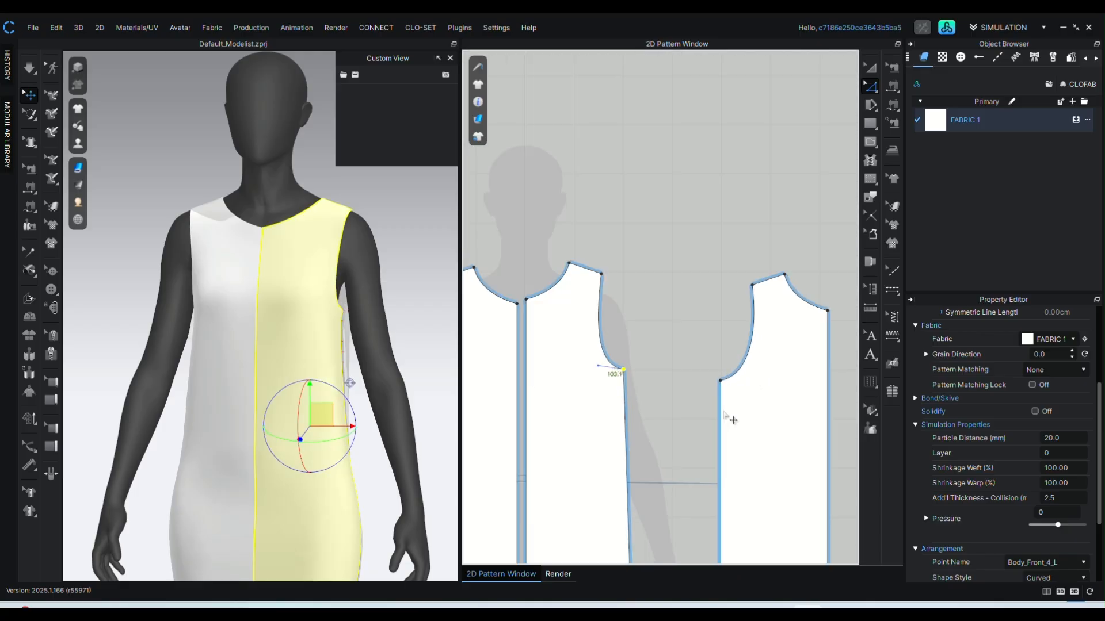
mouse_move(729, 392)
left_mouse_down()
mouse_move(740, 391)
mouse_move(732, 386)
left_mouse_up()
key("Return")
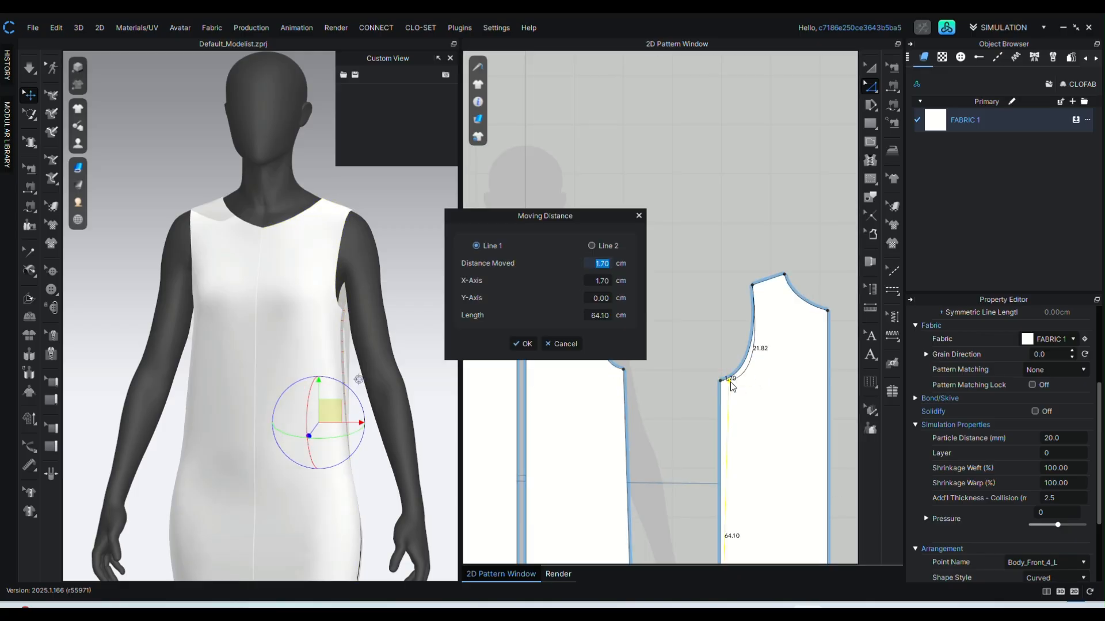
key("Return")
left_click(695, 311)
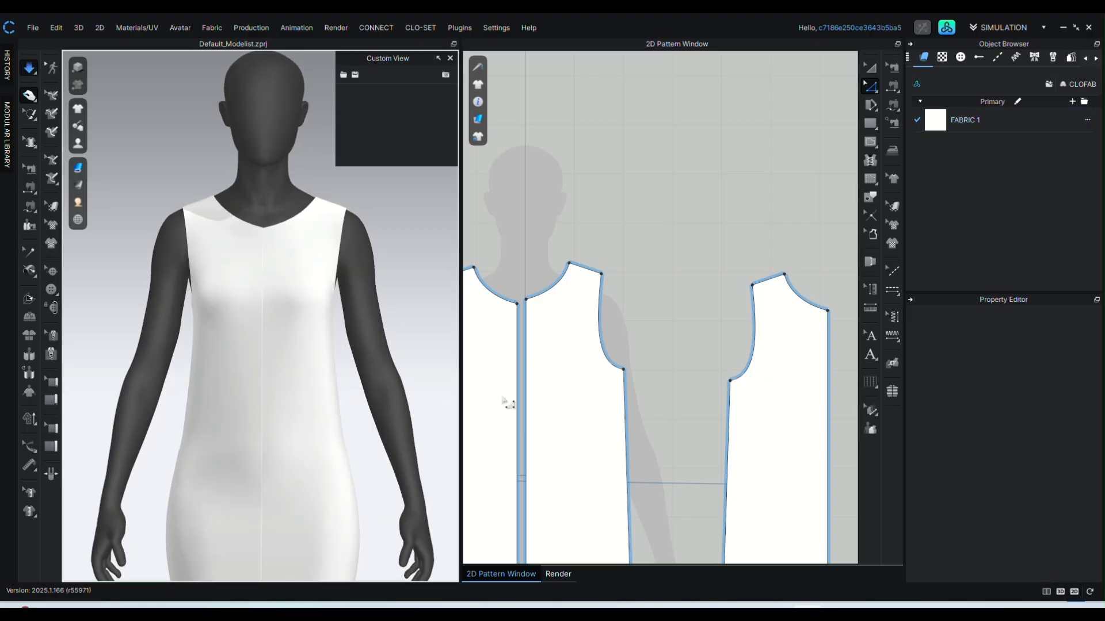
Raise the front and back underarm points by 2 cm each and simulate the dress to check the armholes
left_click_drag(625, 371, 624, 358)
right_click(624, 358)
type("2")
key("Return")
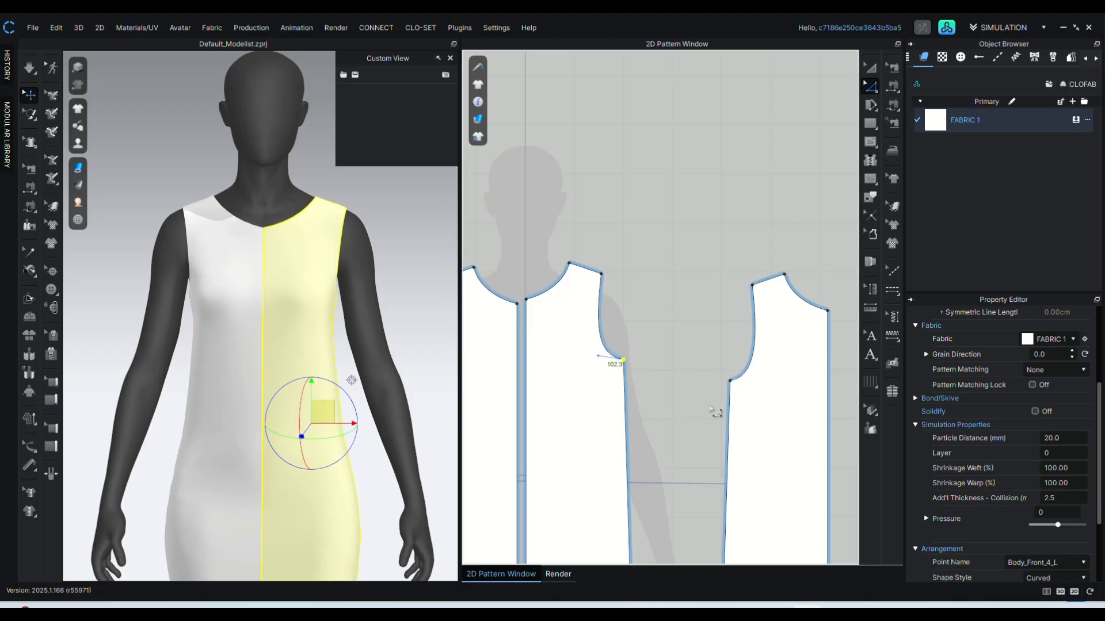
left_click_drag(730, 381, 732, 375)
key("Return")
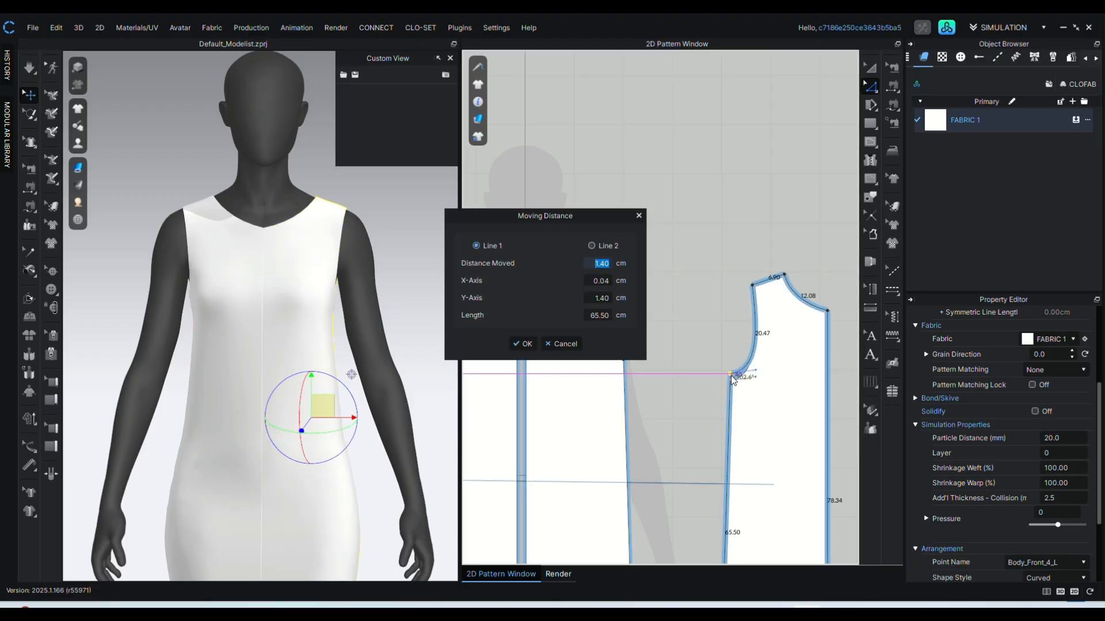
type("2")
key("Return")
left_click(651, 276)
key("space")
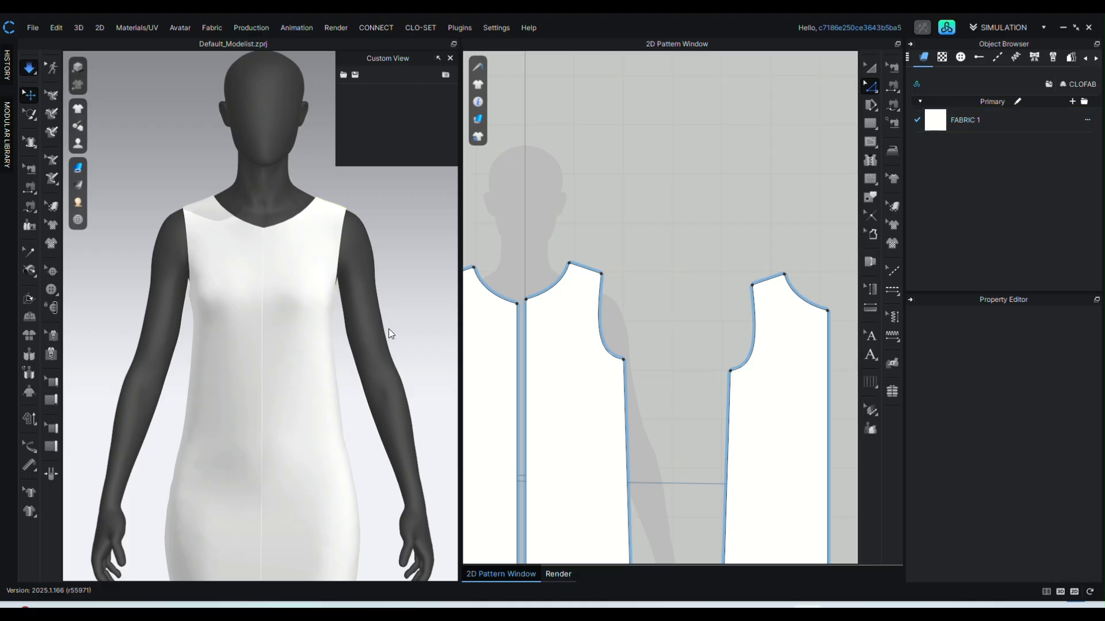
right_click_drag(387, 370, 358, 389)
Select the front and back underarm points together and raise them slightly further by the same amount
left_click_drag(611, 342, 756, 410)
left_click_drag(624, 360, 626, 357)
right_click(626, 357)
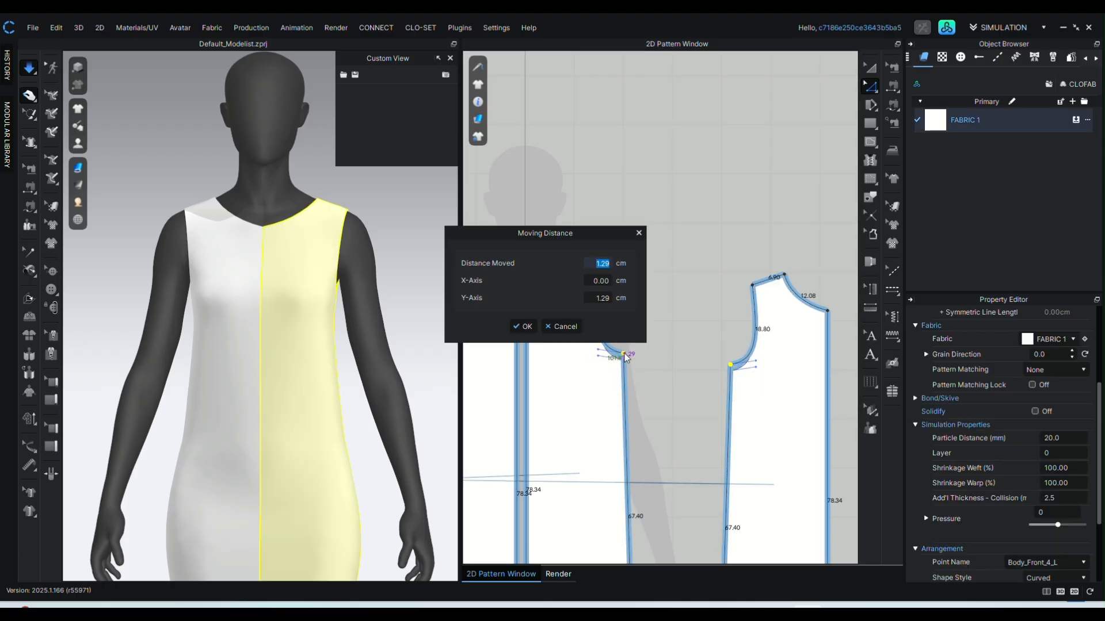
key("Return")
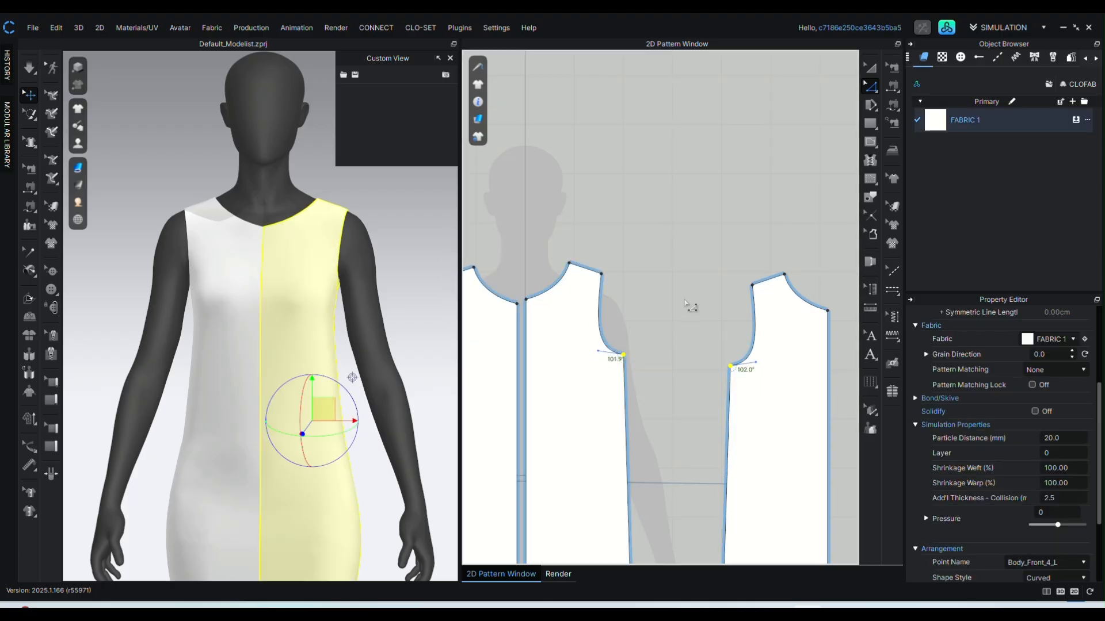
left_click(685, 303)
Simulate the dress with the shallower armholes, inspect it from the side, and stop the simulation
scroll(395, 340, "down", 1)
right_click_drag(399, 360, 364, 355)
key("space")
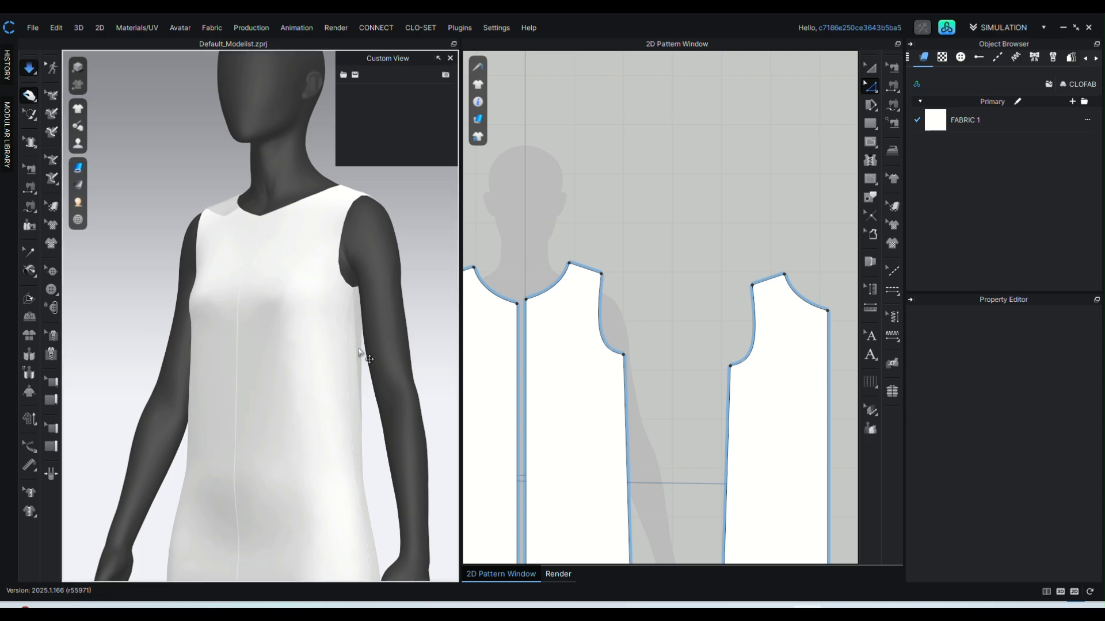
right_click_drag(348, 395, 371, 418)
key("space")
scroll(375, 415, "up", 1)
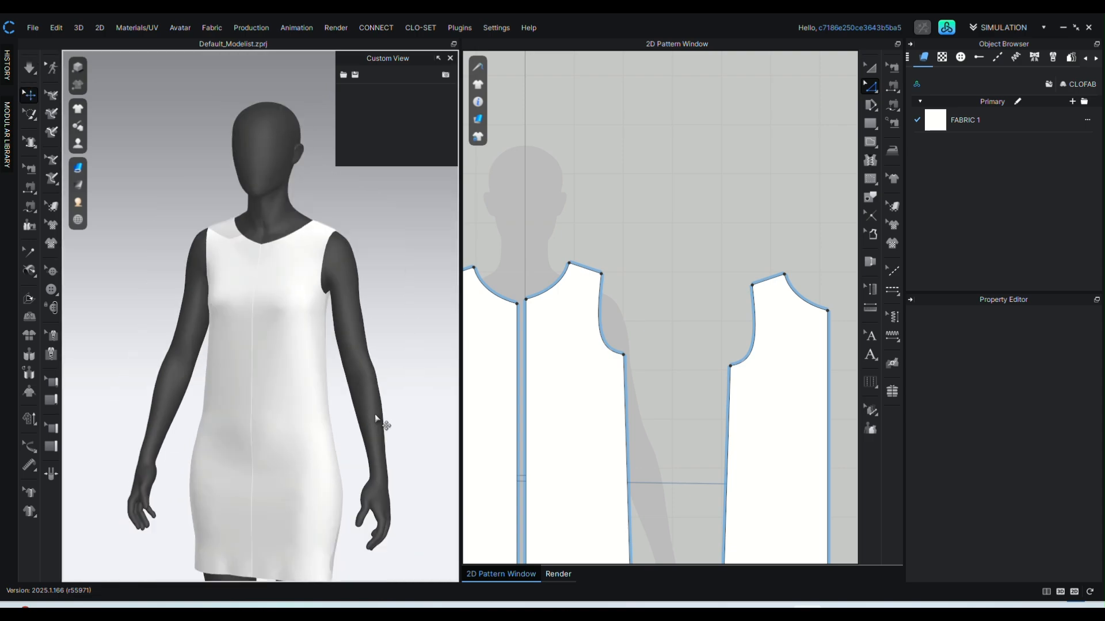
Set the additional rendering thickness of all pattern pieces to 1.0 mm
key("ctrl+a")
scroll(1073, 526, "down", 3)
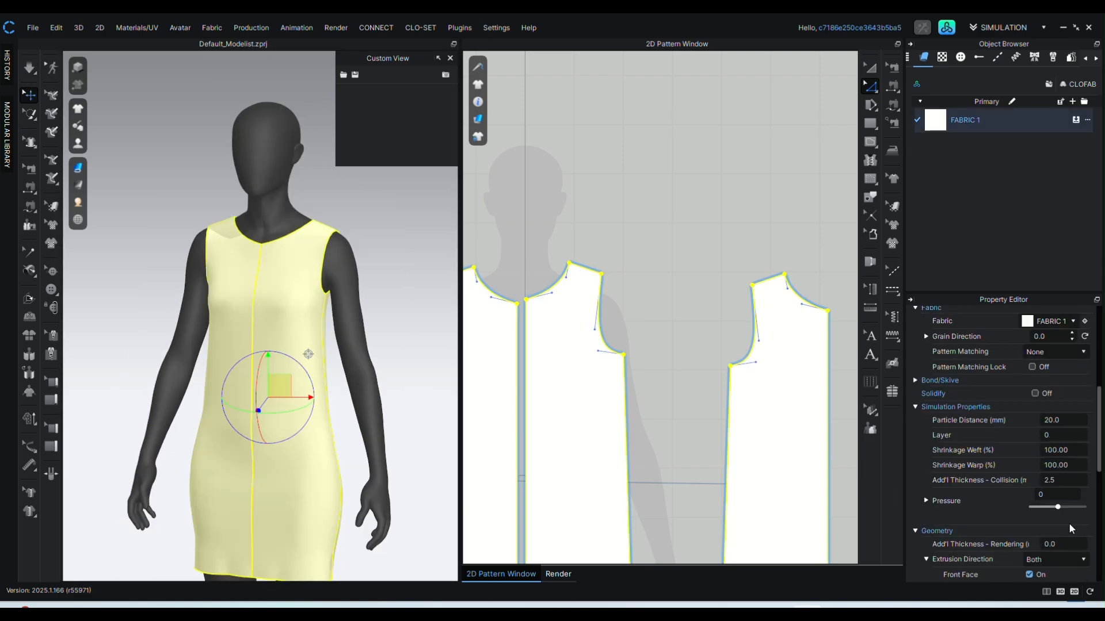
left_click(1069, 541)
left_click(672, 241)
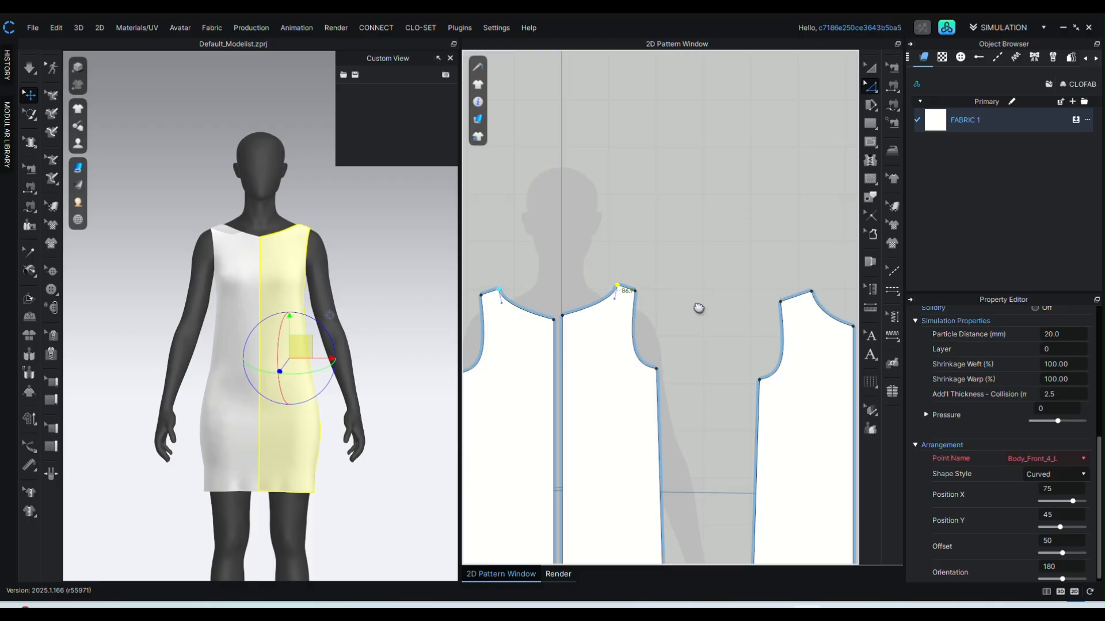
Move the back pattern's neck point 3 cm along the shoulder line and reshape the neckline curve beside it
scroll(698, 308, "up", 5)
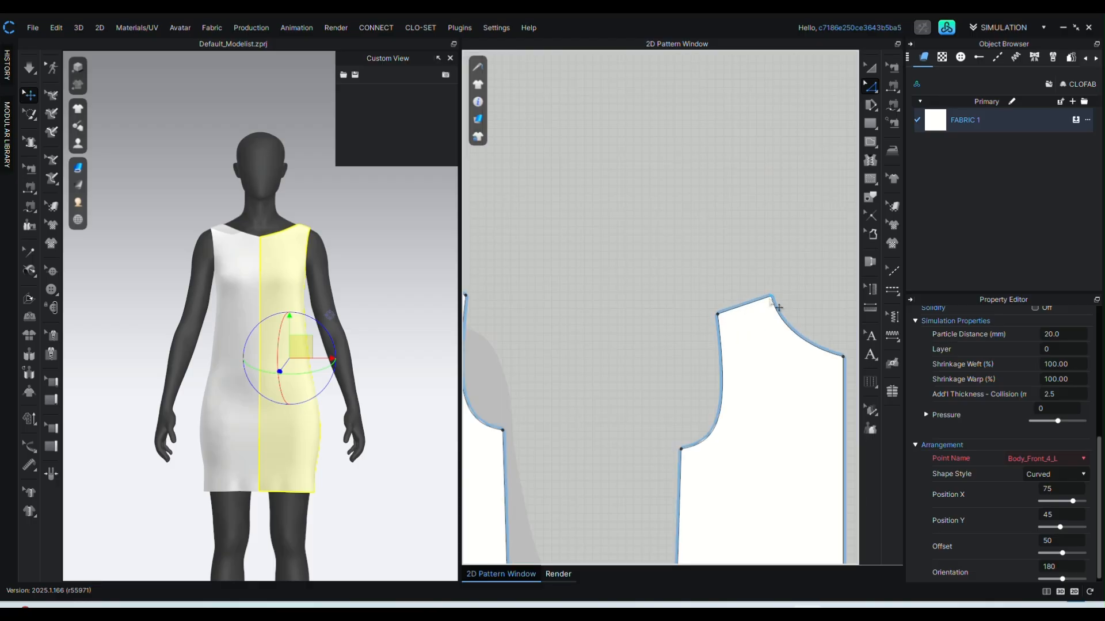
right_click(760, 300)
type("3")
key("Return")
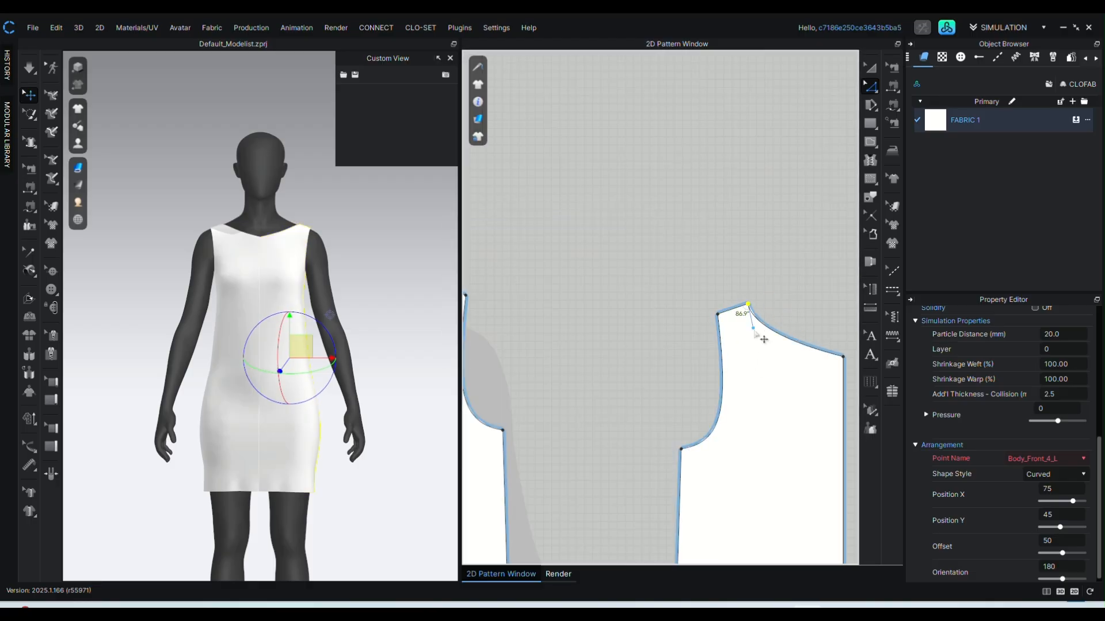
left_click_drag(754, 329, 759, 350)
left_click(696, 241)
Move the back side seam's waist point inward and bend the seam between underarm and waist into a curve
scroll(696, 241, "down", 4)
scroll(597, 298, "up", 4)
left_click(603, 282)
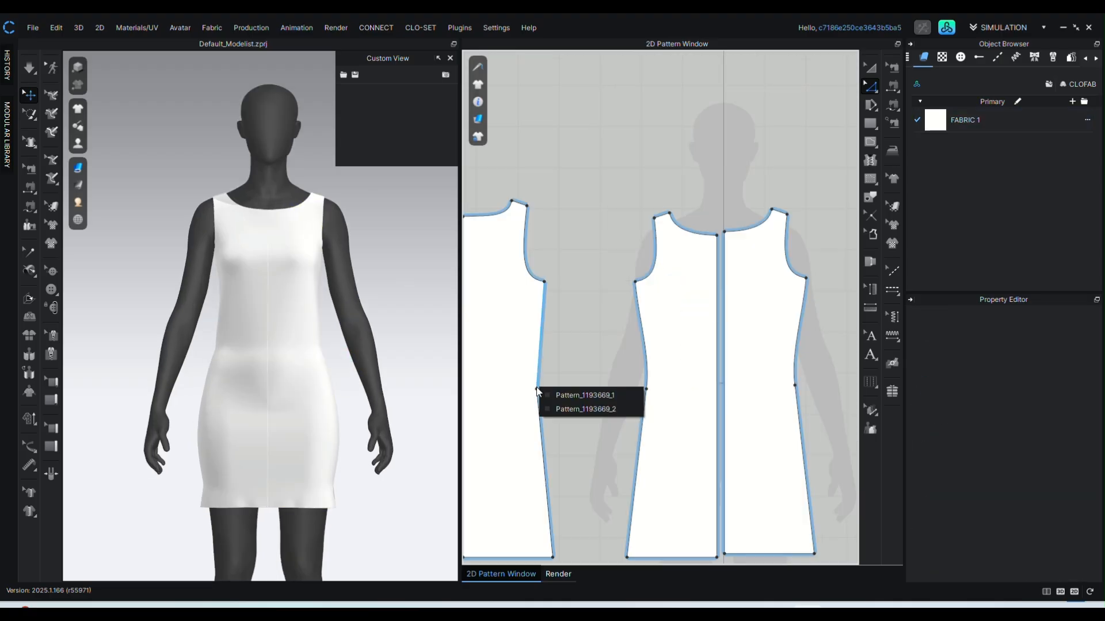
left_click_drag(536, 389, 539, 396)
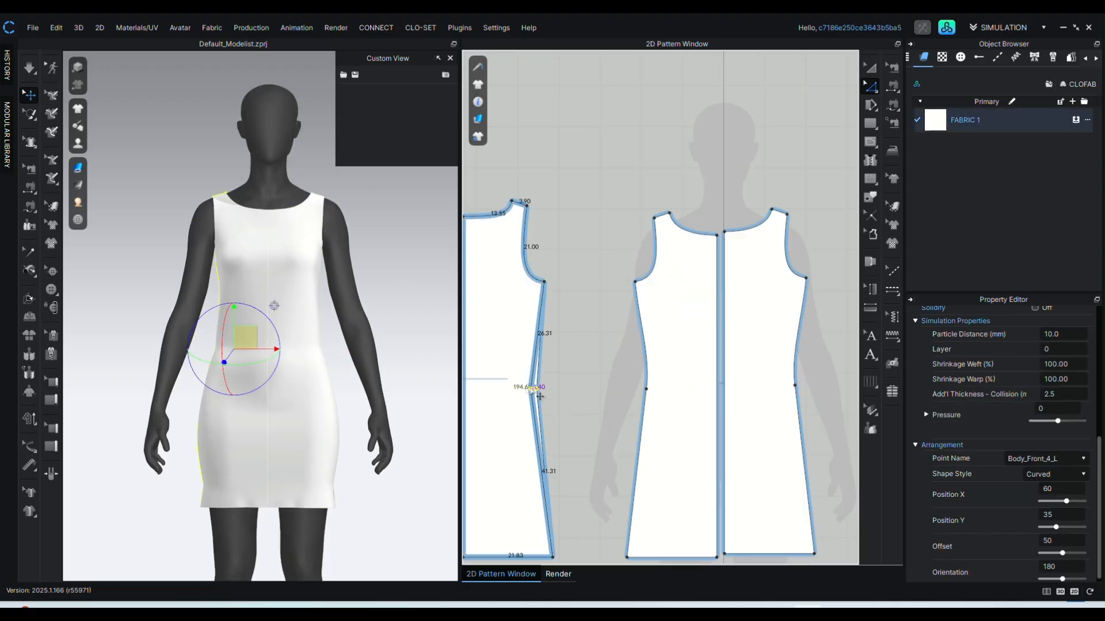
left_click(546, 378)
key("v")
scroll(557, 374, "up", 3)
left_click(535, 368)
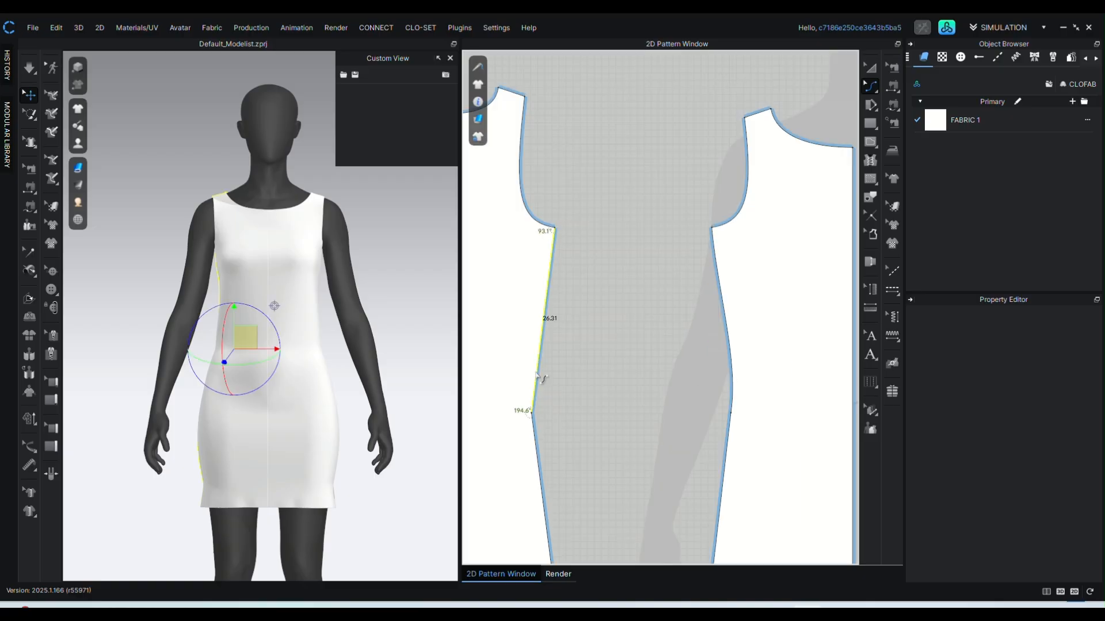
left_click(645, 370)
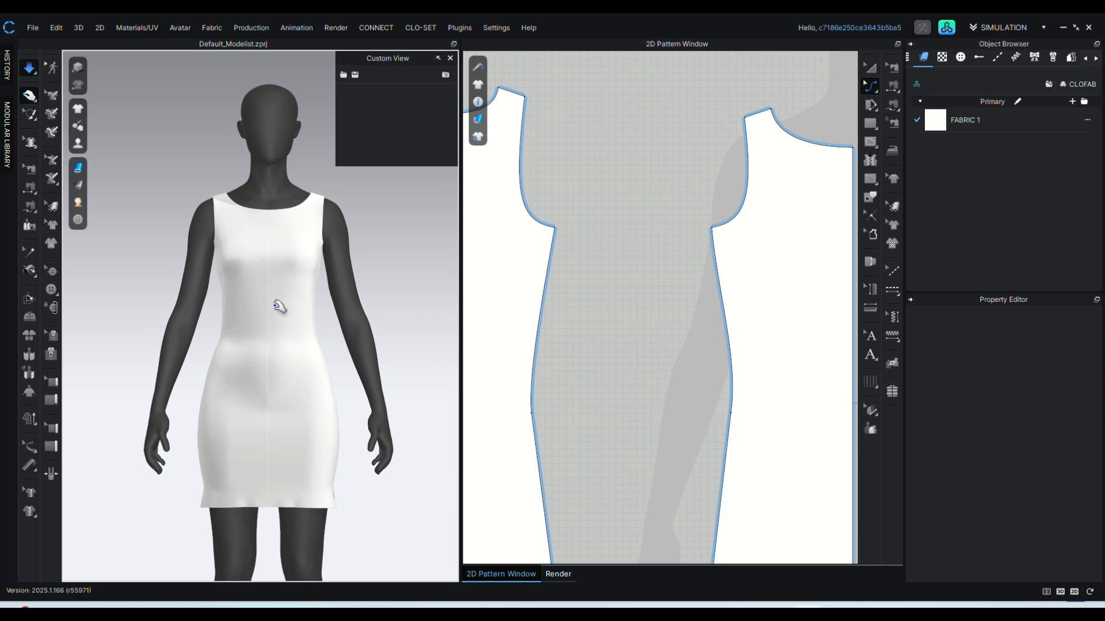
Reshape the front side seam above the waist by moving its lower curve handle up toward the underarm
scroll(281, 309, "up", 2)
right_click_drag(280, 309, 340, 316)
left_click(337, 316)
scroll(707, 386, "down", 5)
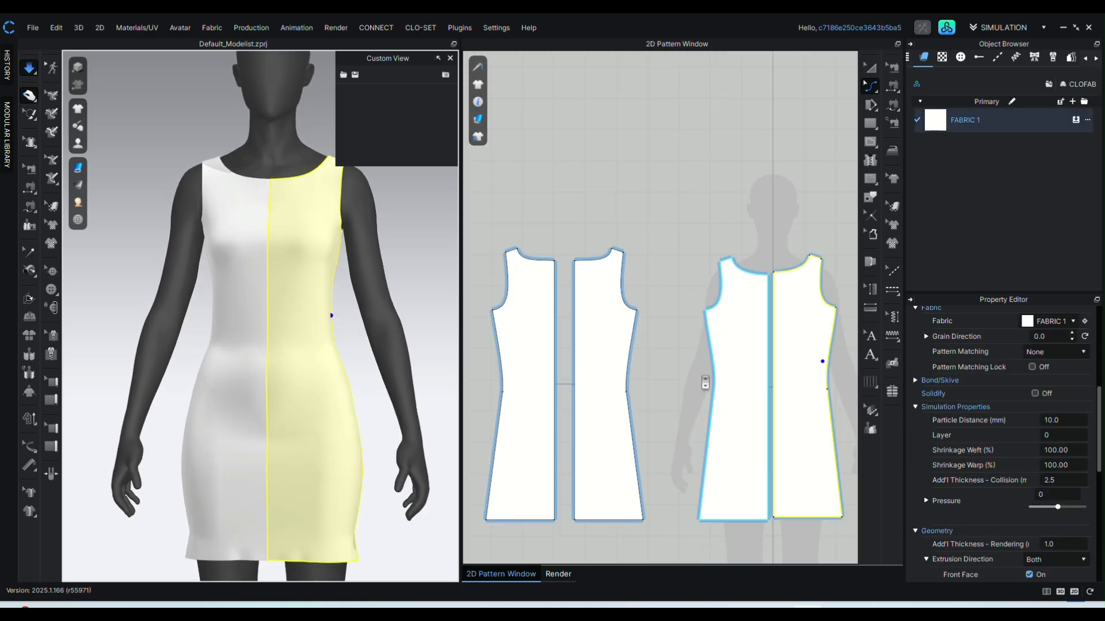
middle_click_drag(826, 391, 738, 408)
key("z")
scroll(723, 375, "up", 6)
left_click(701, 374)
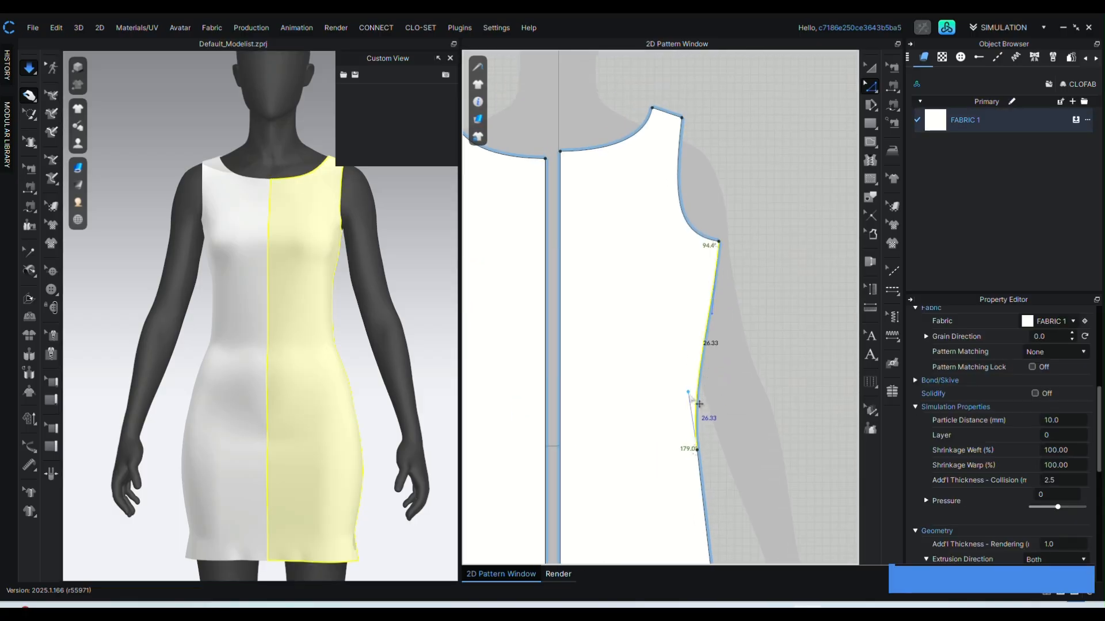
left_click_drag(688, 391, 685, 352)
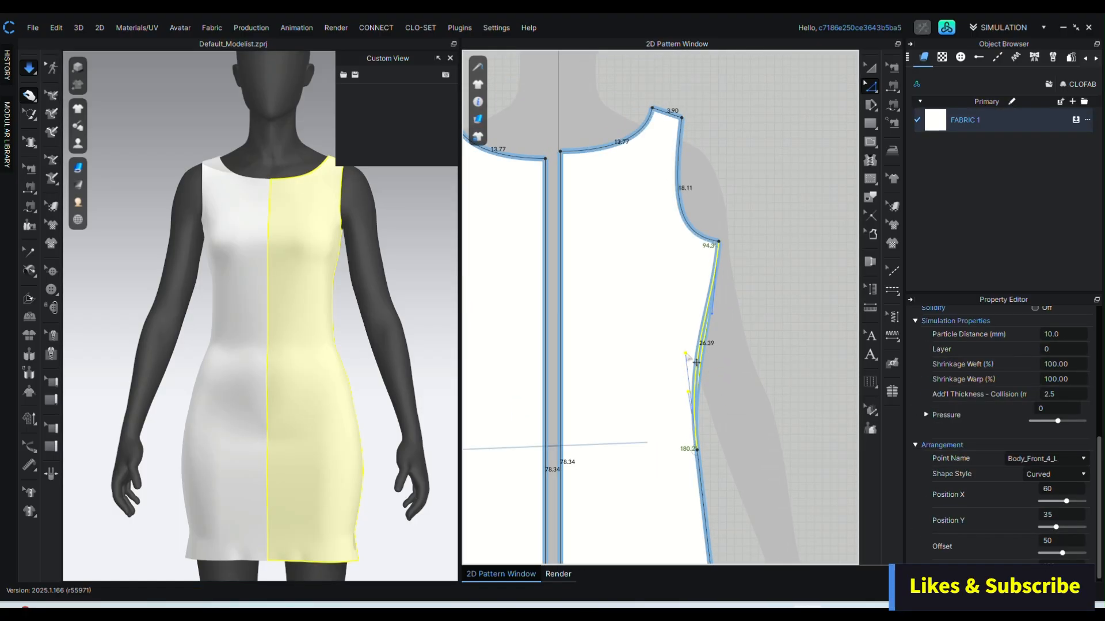
left_click(713, 317)
Adjust the upper curve handle of the other front half's side seam slightly inward to smooth the waist
scroll(724, 345, "down", 5)
scroll(661, 384, "up", 4)
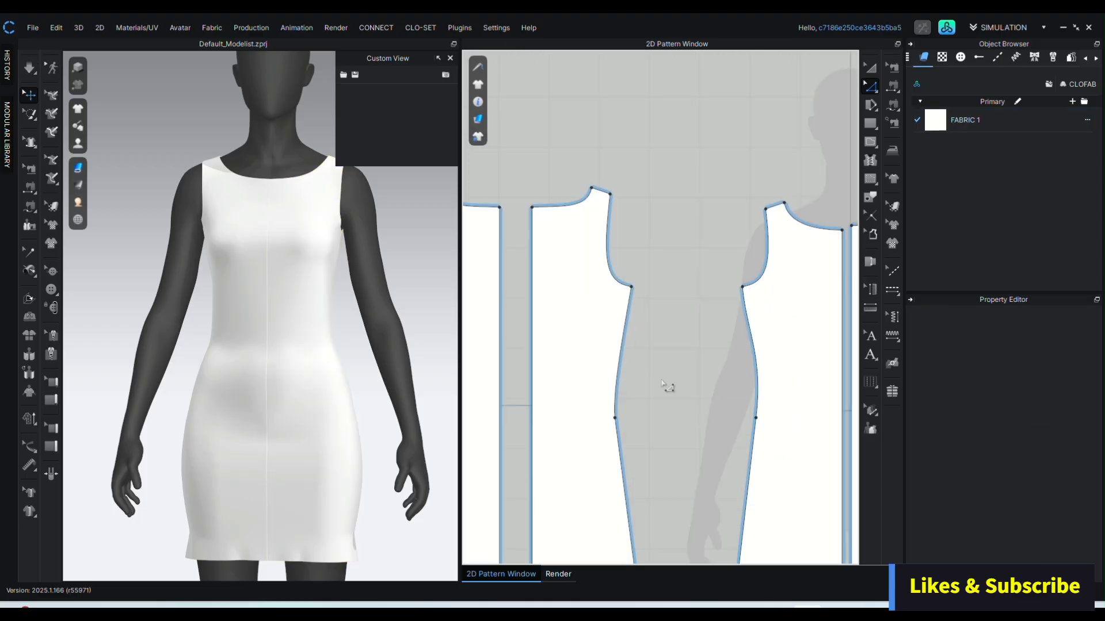
left_click(756, 357)
scroll(752, 334, "up", 3)
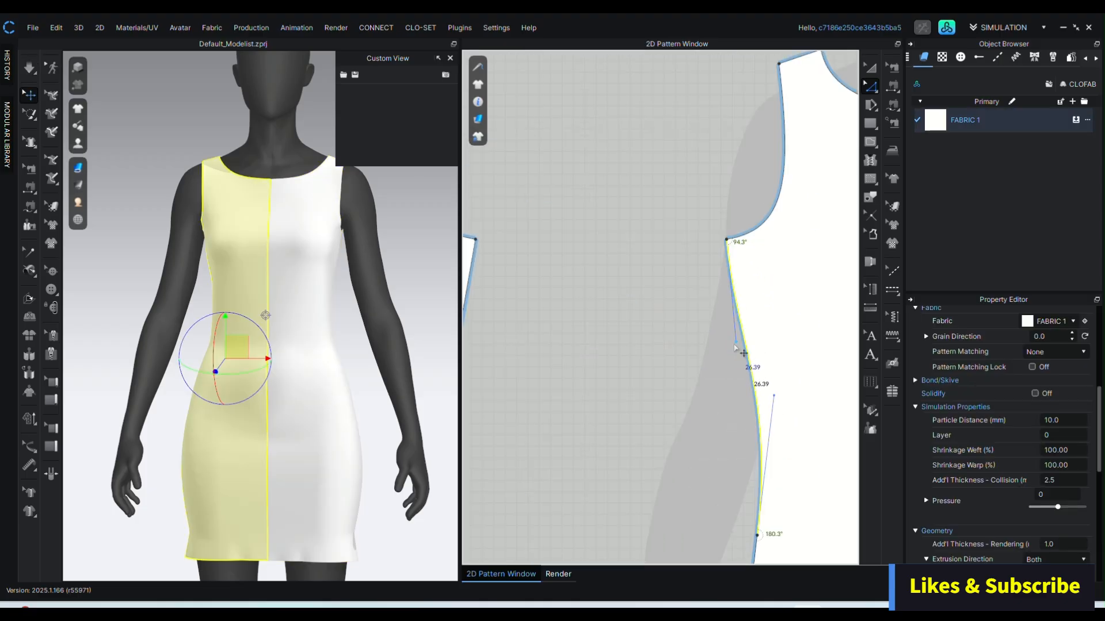
left_click_drag(743, 341, 743, 344)
left_click(726, 397)
scroll(698, 395, "down", 1)
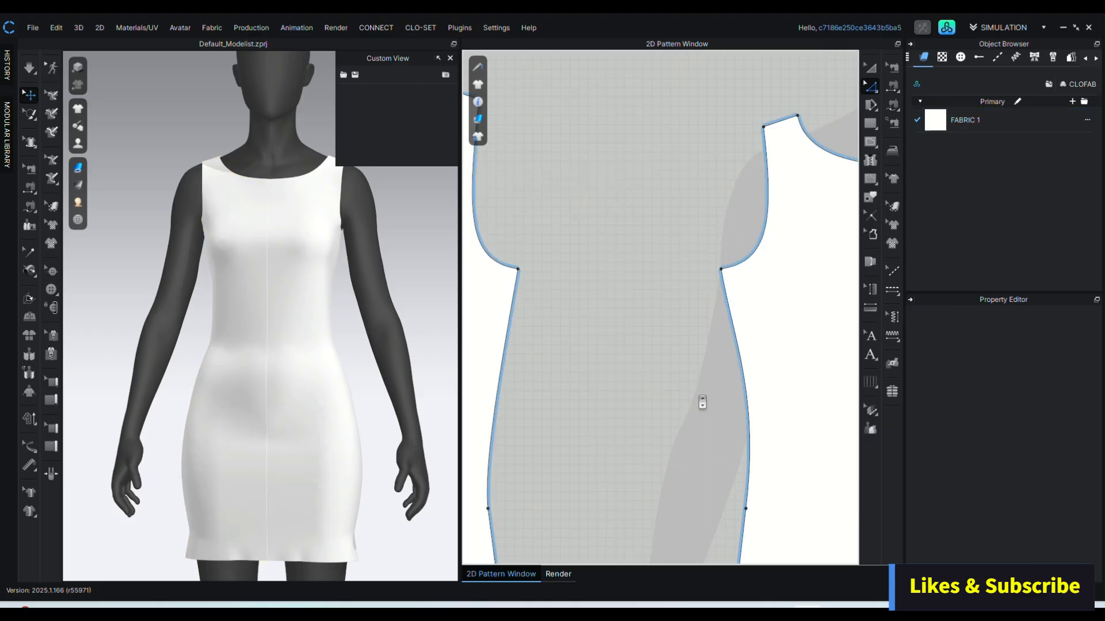
Reshape the back side seam's curve above the waist with its upper handle and check the simulated drape
middle_click_drag(703, 403, 791, 386)
scroll(708, 359, "down", 3)
scroll(654, 384, "up", 3)
left_click(657, 386)
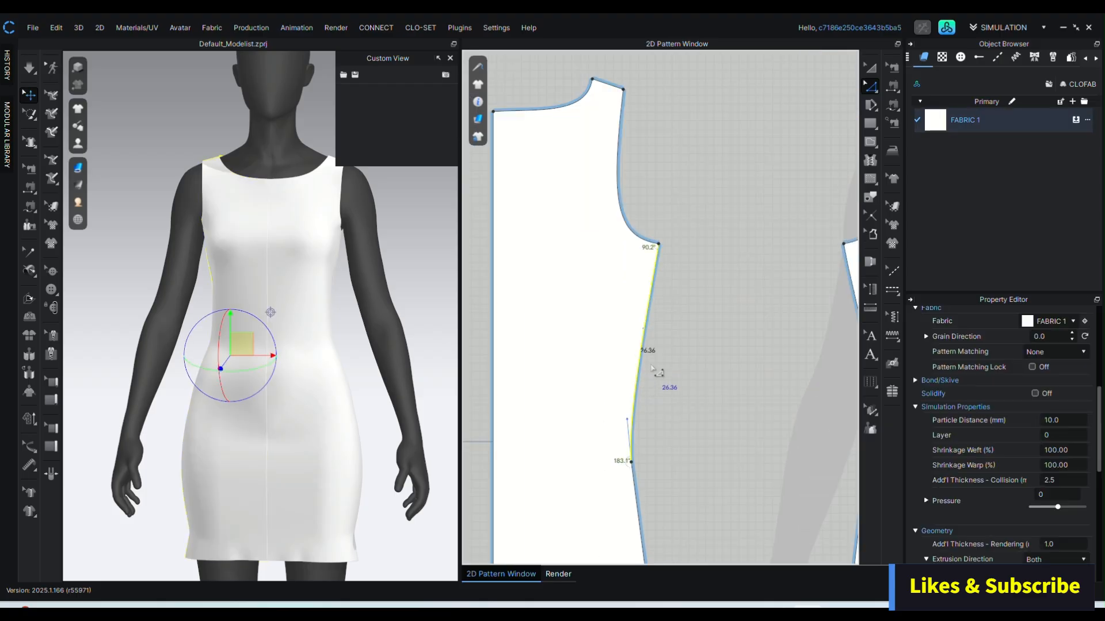
left_click(640, 333)
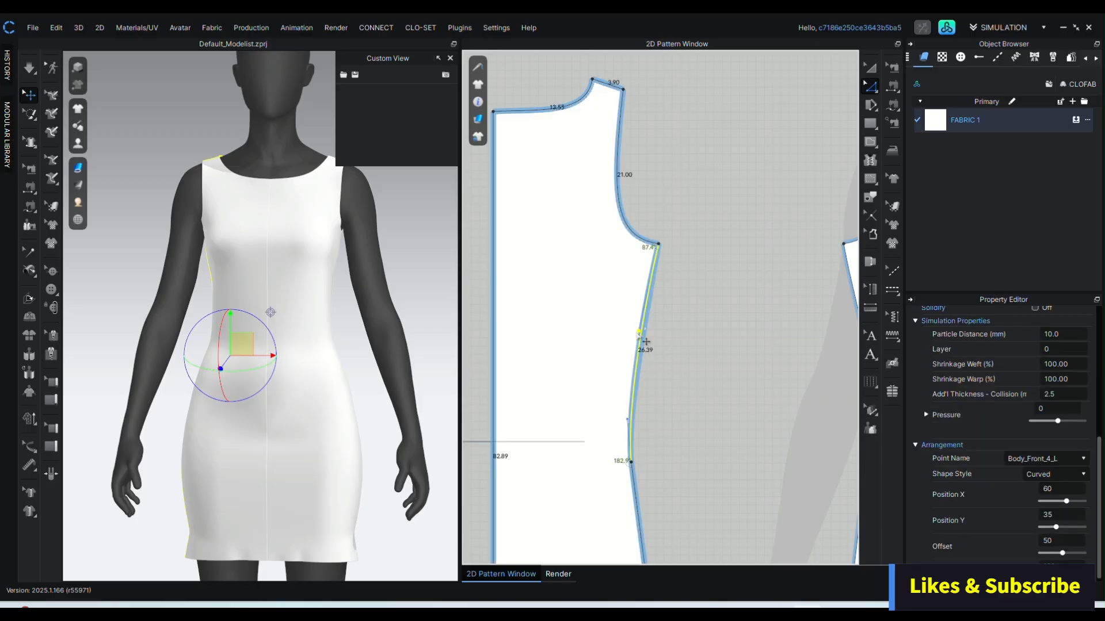
left_click(647, 342)
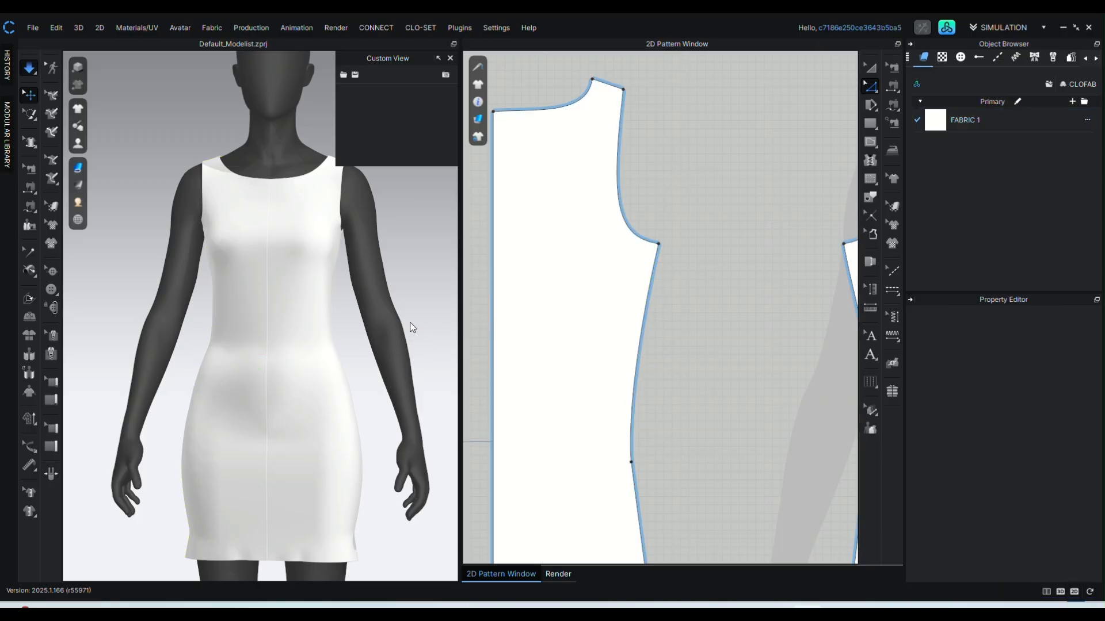
scroll(346, 339, "down", 3)
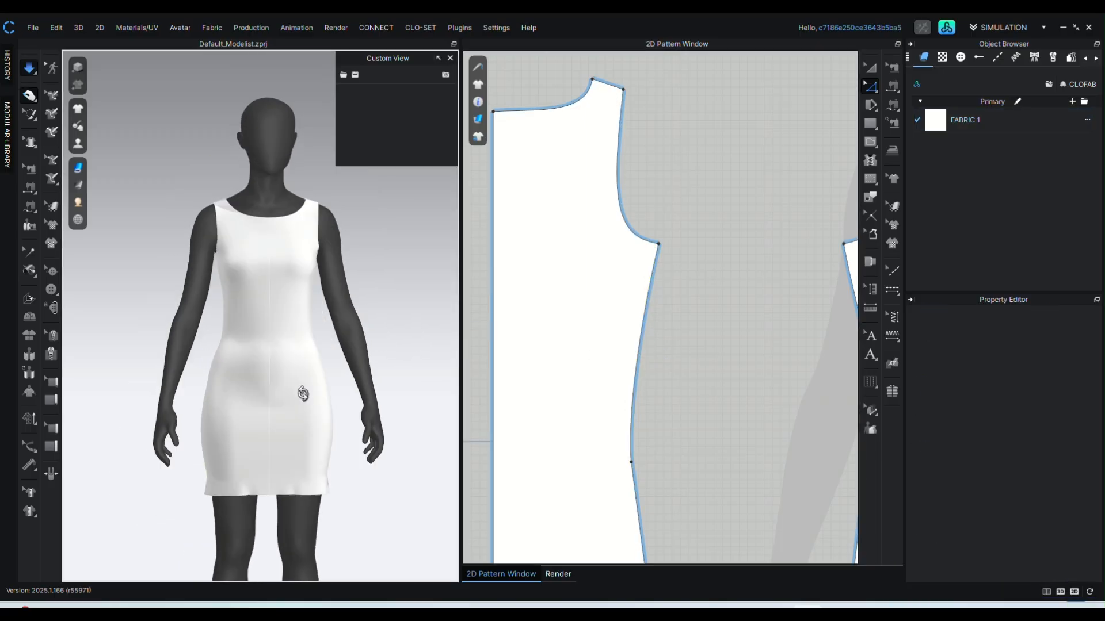
right_click_drag(298, 382, 267, 387)
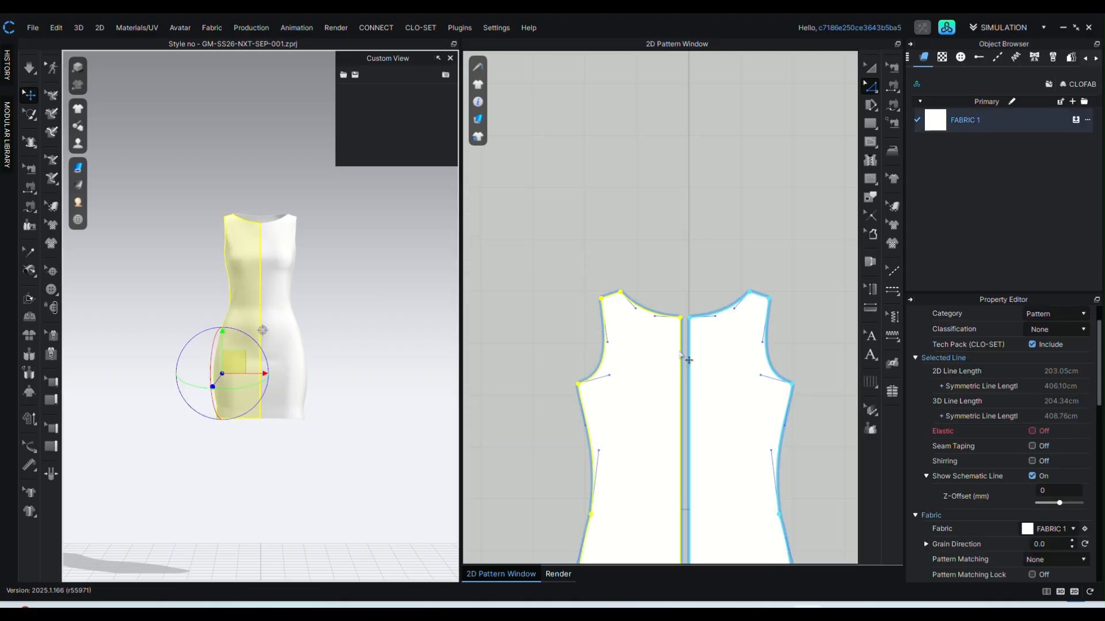
Draw a curved internal line about 23.5 cm long across the front half, from the side seam below the hip down to centre front
scroll(679, 277, "down", 3)
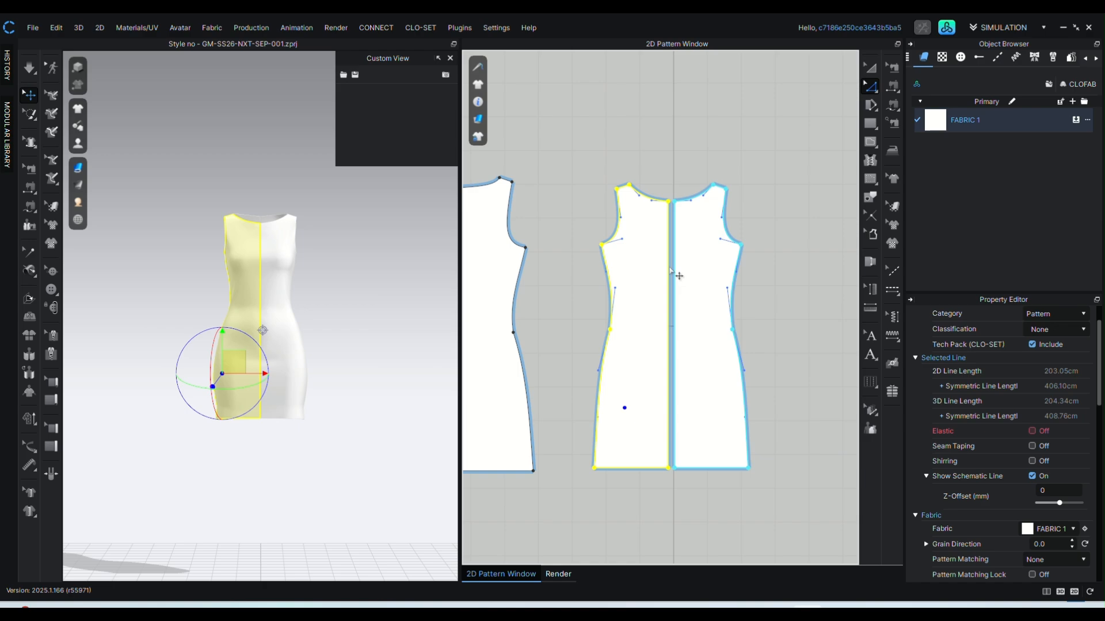
key("g")
left_click(599, 395)
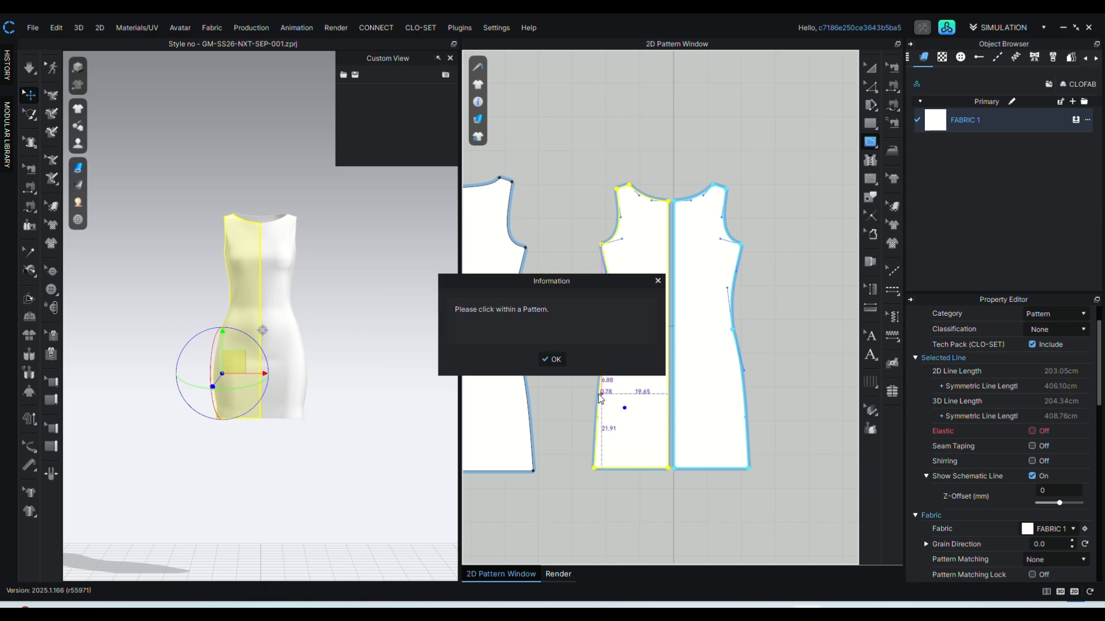
left_click(553, 360)
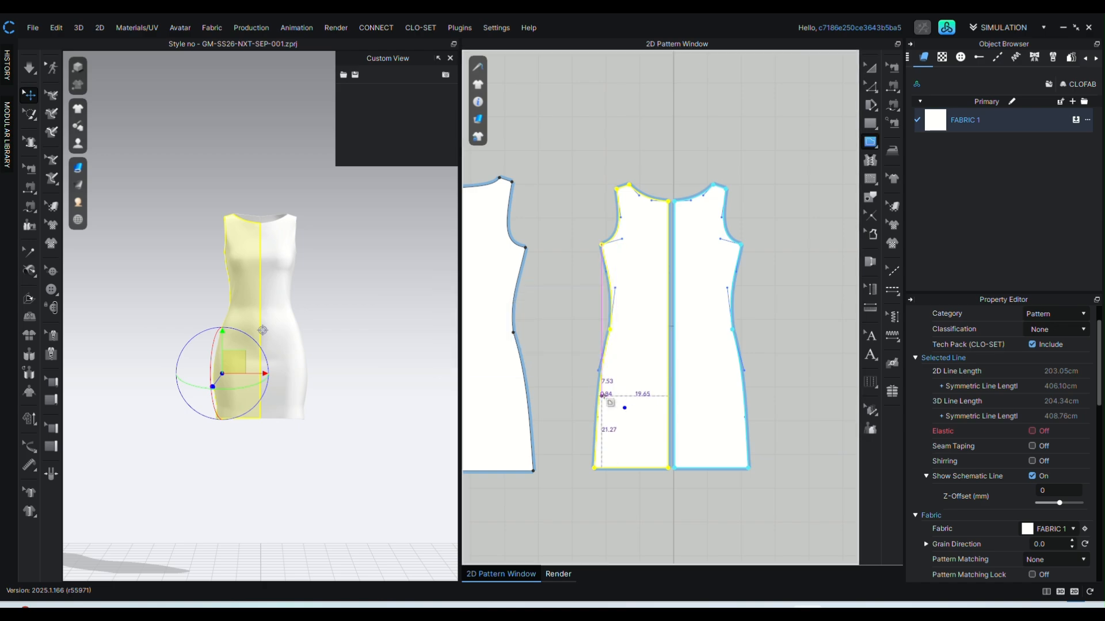
scroll(599, 395, "up", 4)
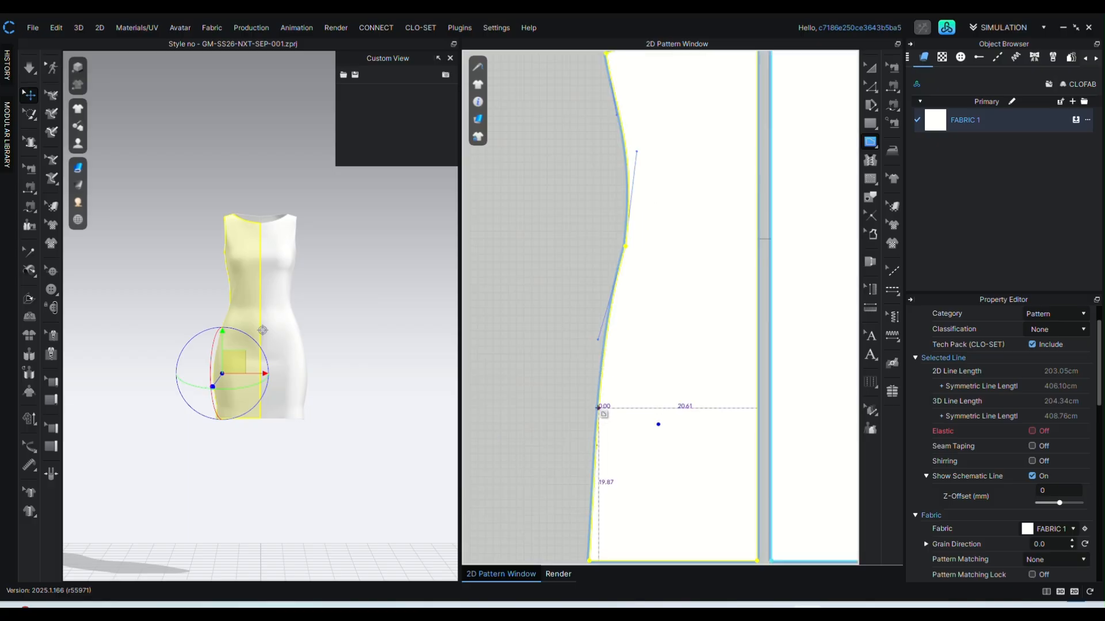
left_click(599, 395)
left_click(655, 438, "ctrl")
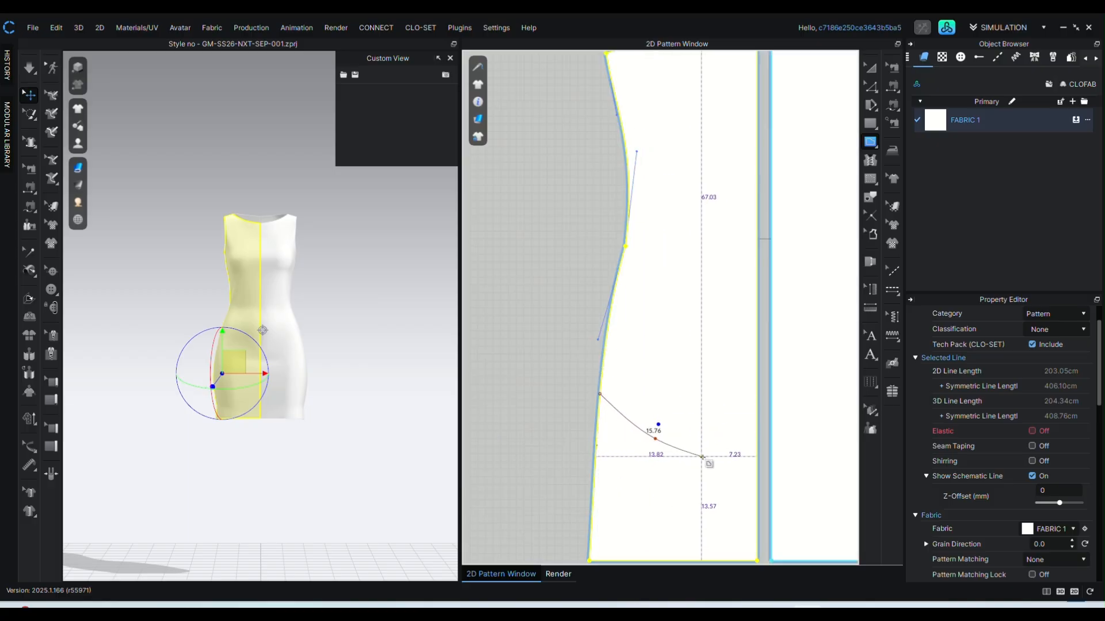
left_click(756, 473)
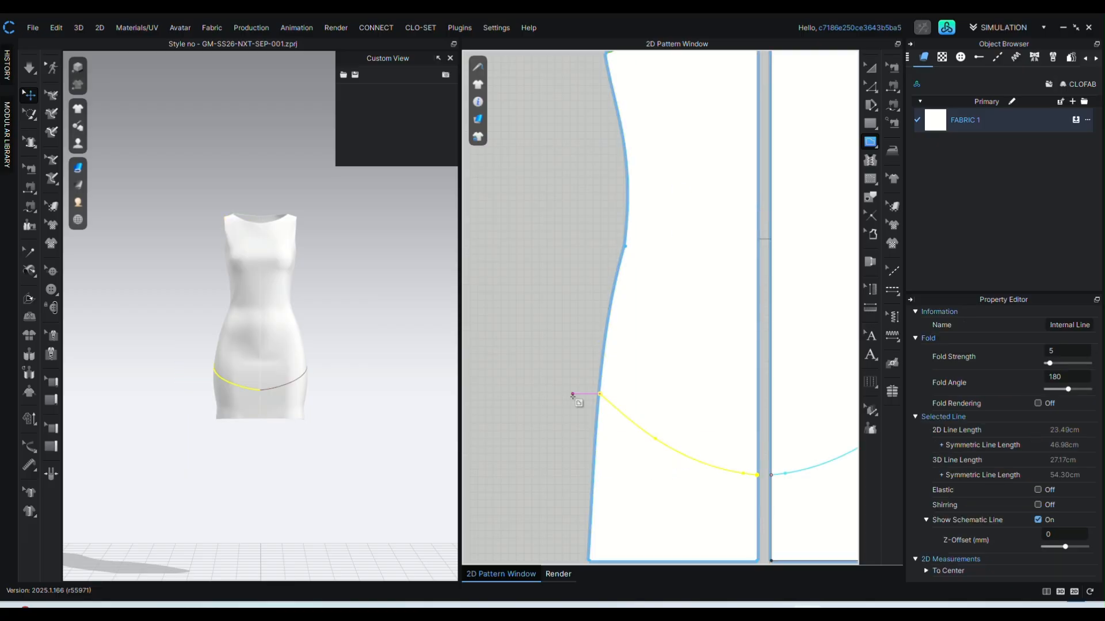
Cut and sew the front and back pieces along the curved hip lines and simulate the dress
key("v")
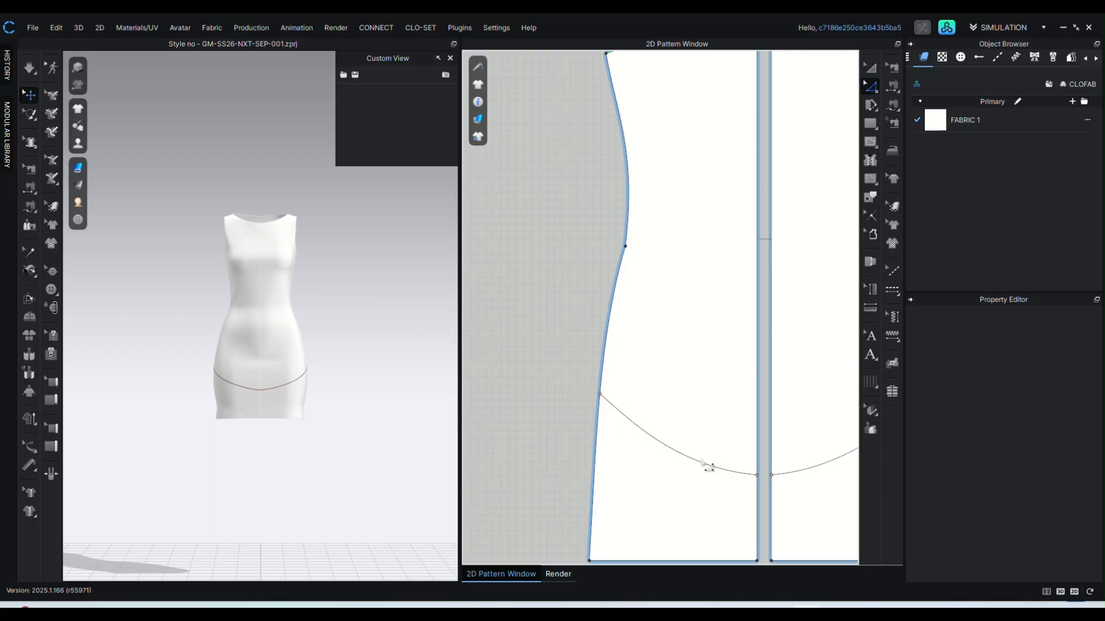
left_click(767, 479)
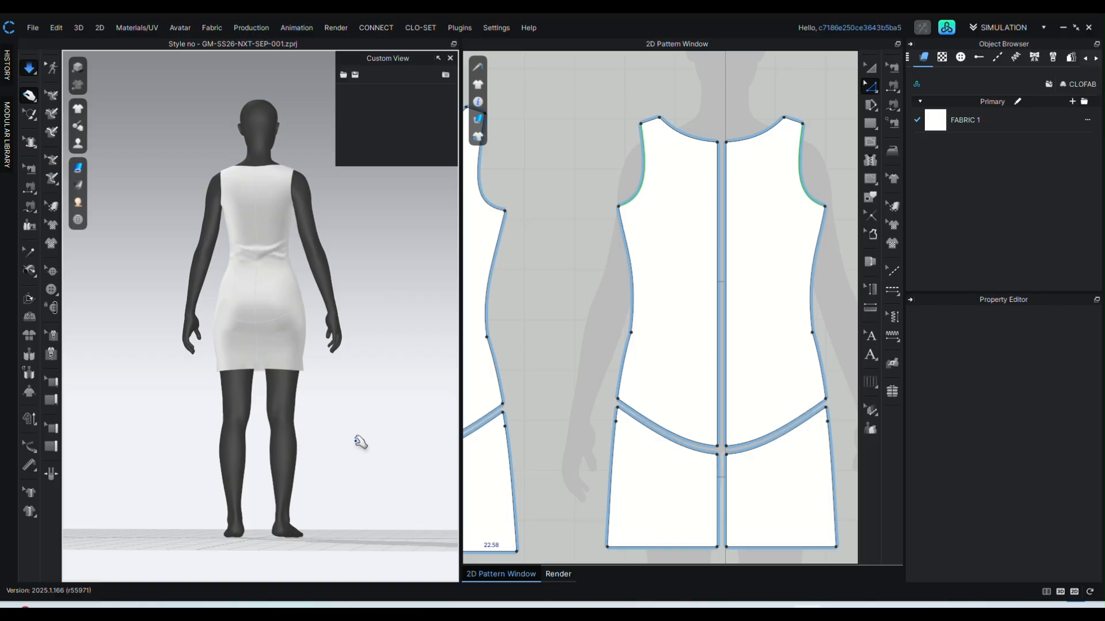
key("space")
Strengthen the two upper back pieces and simulate to smooth the folds at the waist
middle_click_drag(348, 402, 374, 520)
scroll(309, 429, "down", 2)
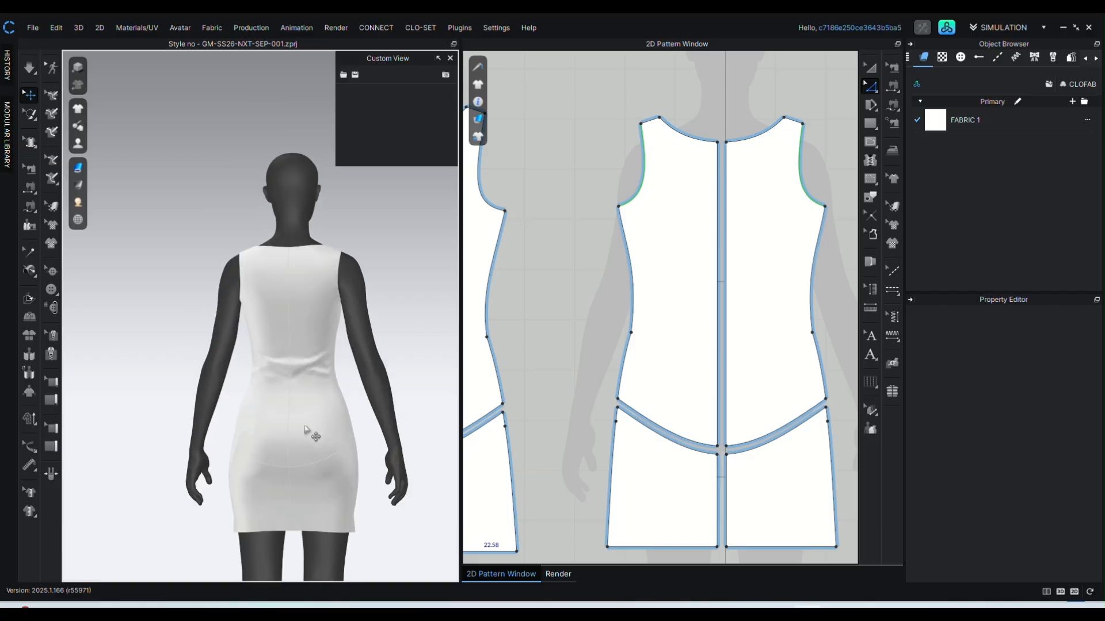
left_click(305, 410)
left_click(275, 396, "shift")
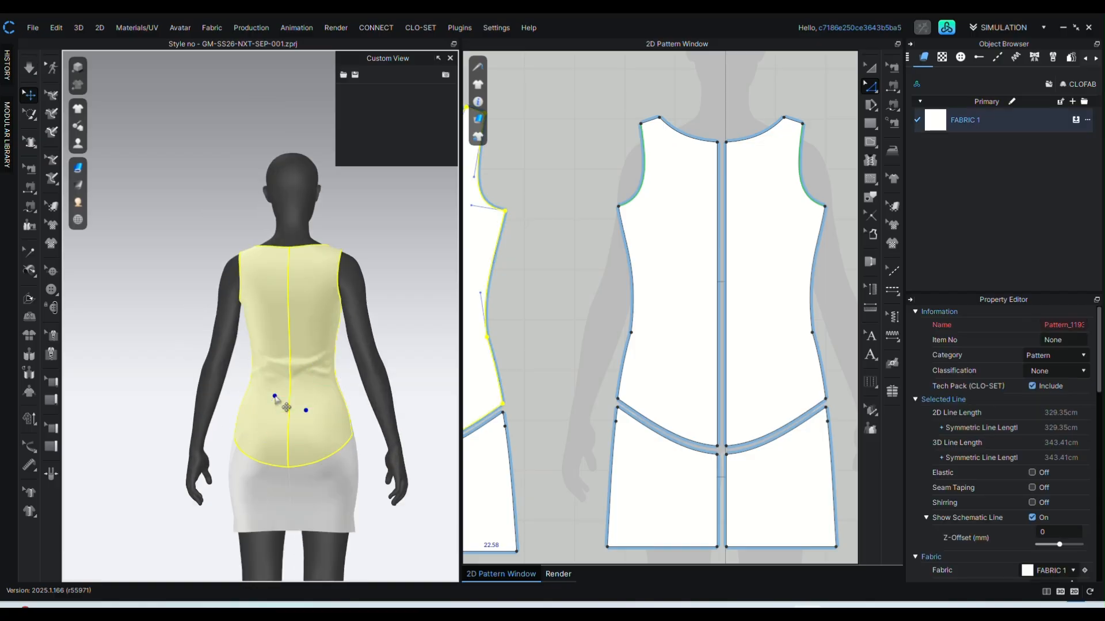
key("ctrl+h")
key("space")
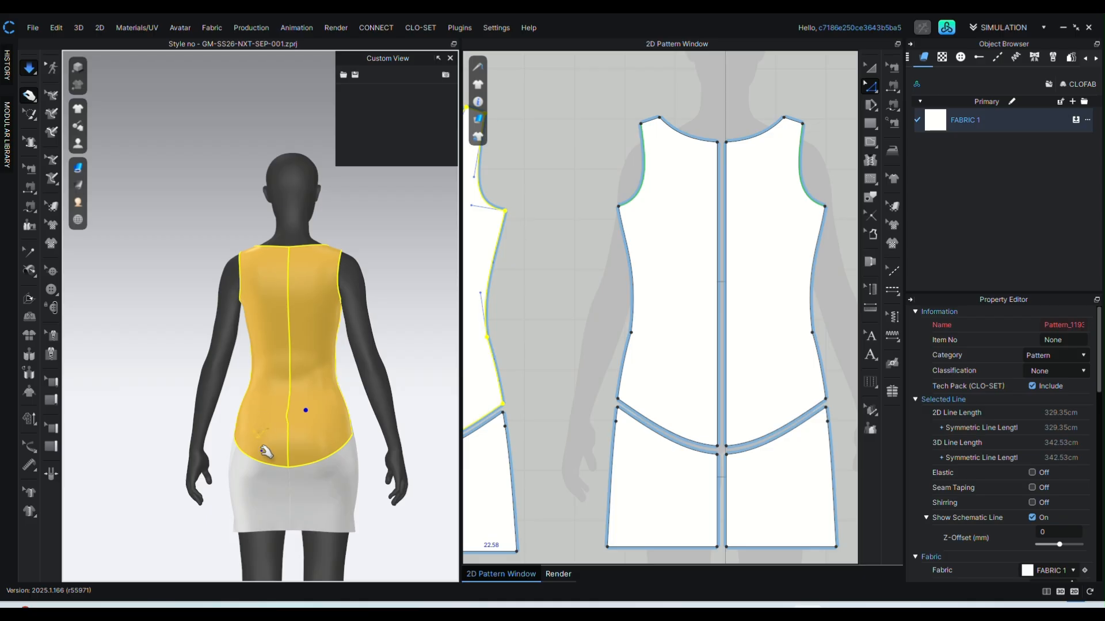
key("space")
left_click(415, 328)
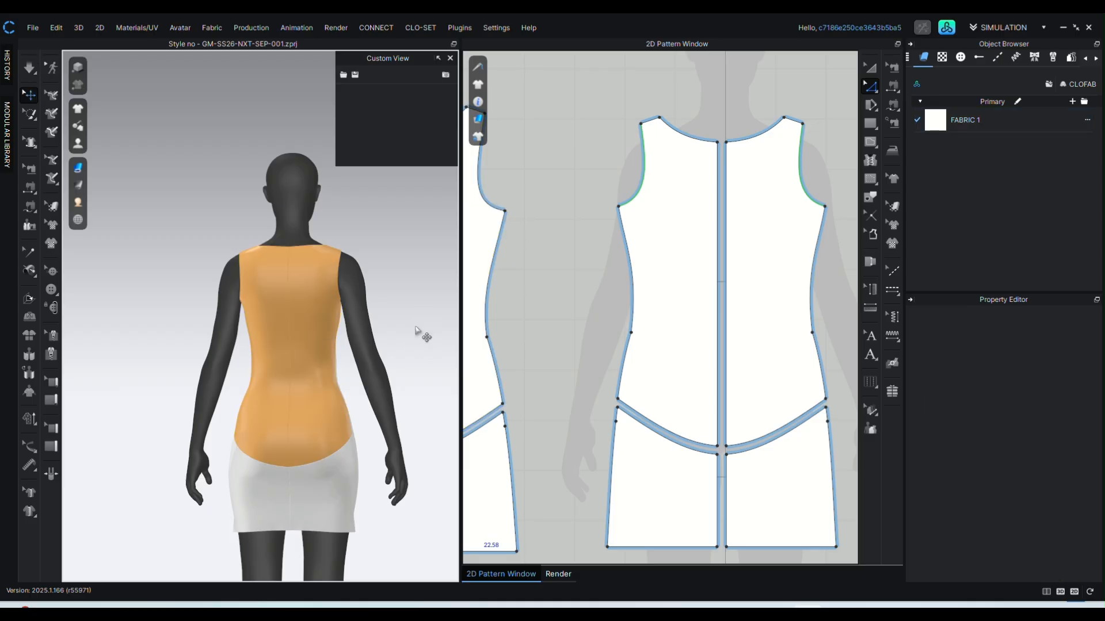
Turn strengthening off and freeze the two upper back pieces, and check the dress from the front
left_click(317, 402)
left_click(261, 327, "shift")
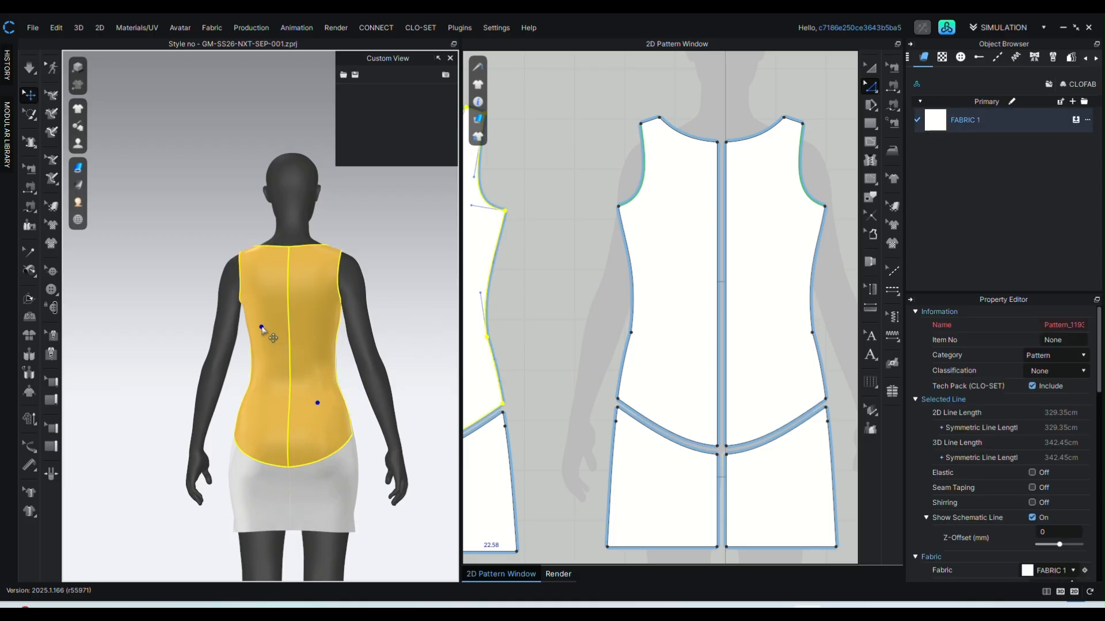
left_click(404, 283)
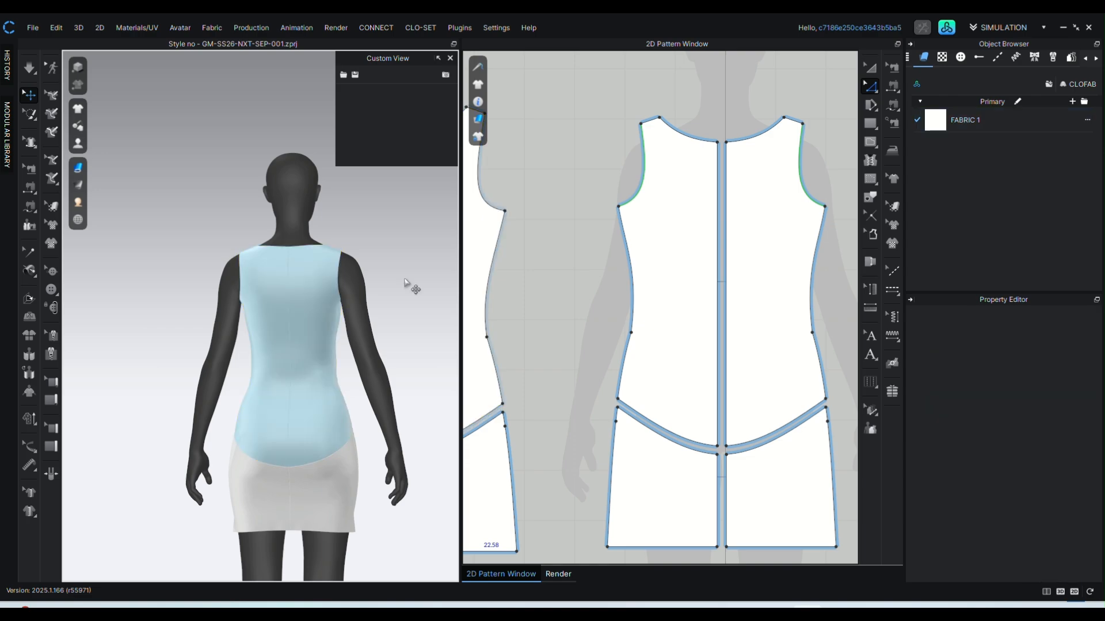
key("2")
middle_click_drag(283, 256, 304, 423)
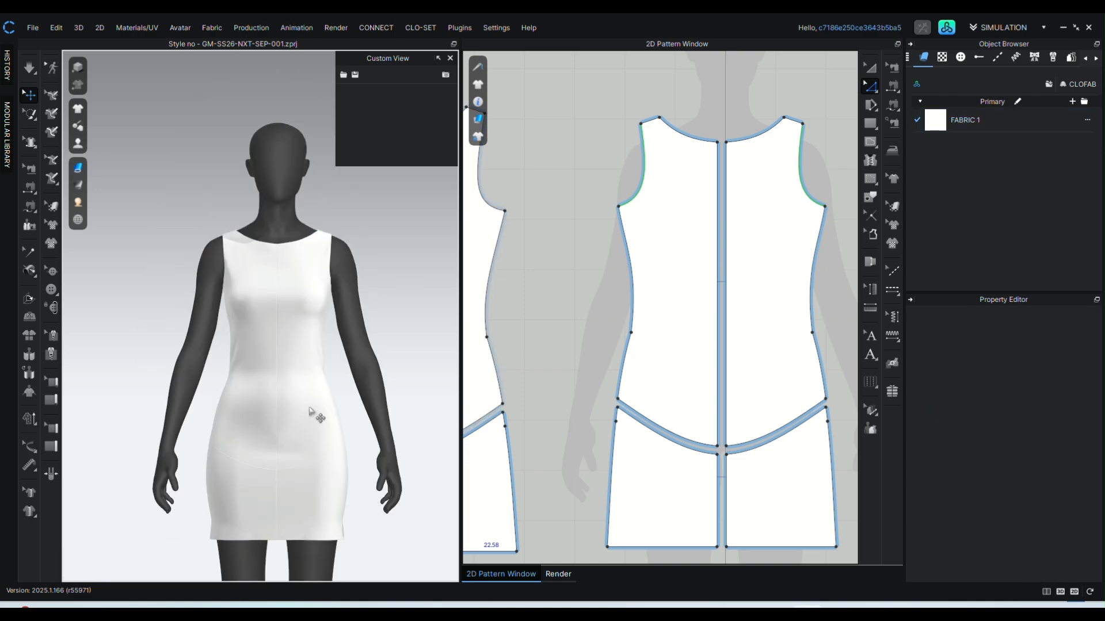
scroll(579, 443, "down", 3)
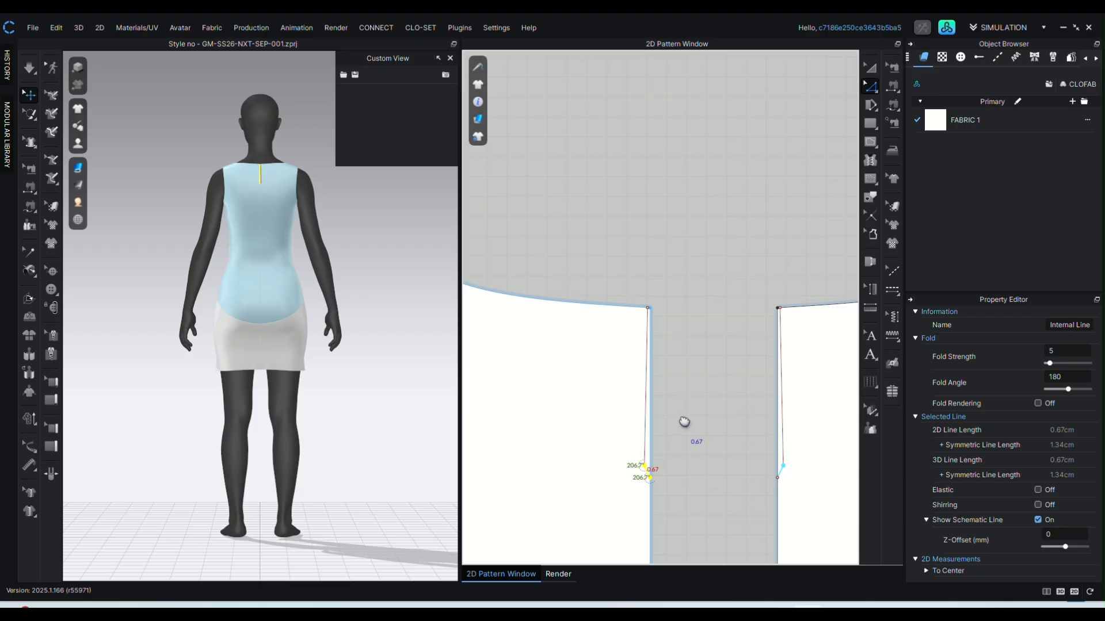
Bend the lower end of the centre-back neck opening's internal line into a curve and cut and sew along the line
scroll(227, 339, "up", 5)
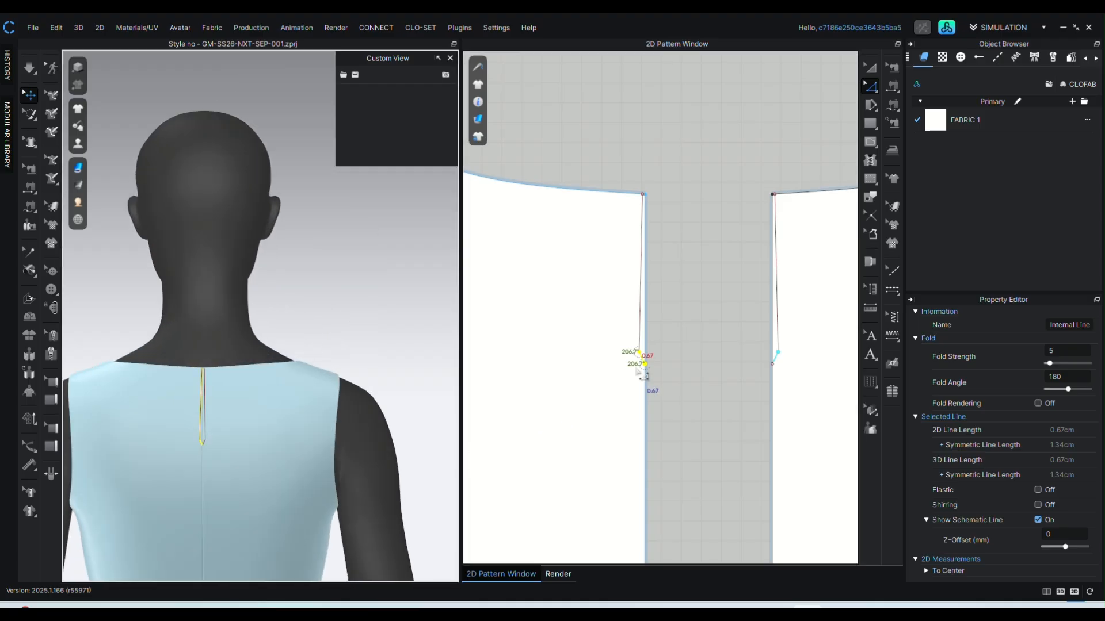
scroll(635, 340, "up", 3)
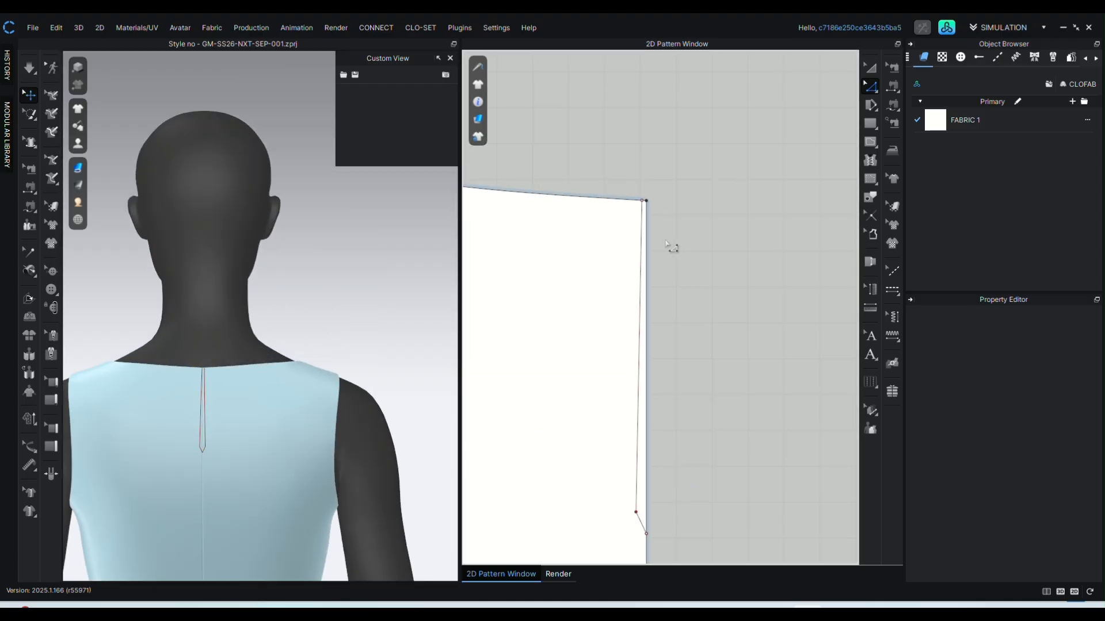
left_click(621, 175)
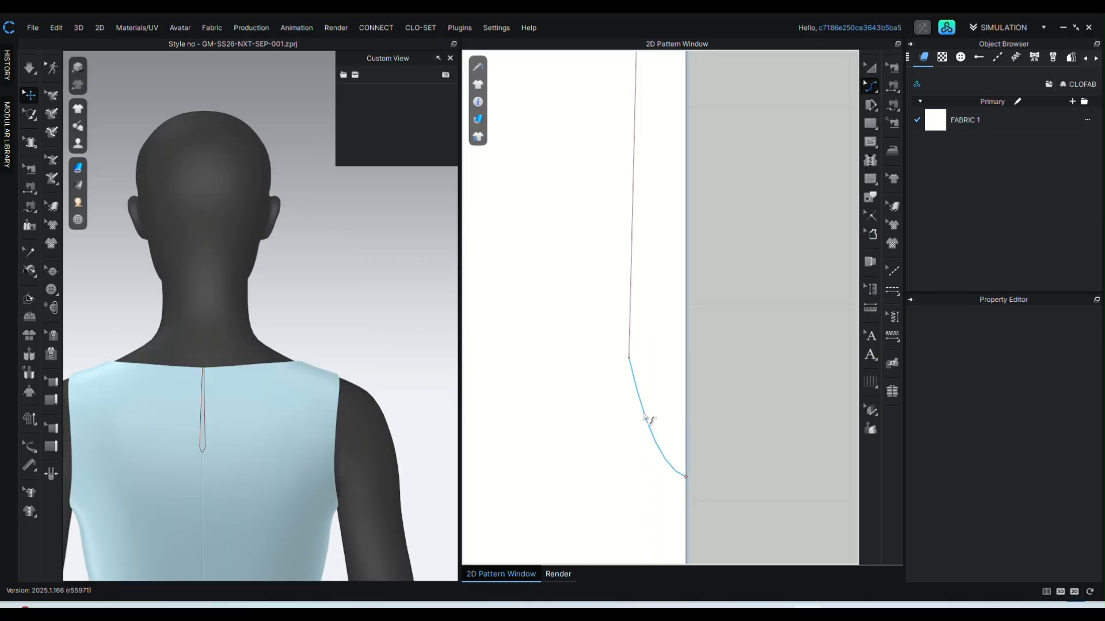
left_click_drag(648, 419, 643, 424)
key("a")
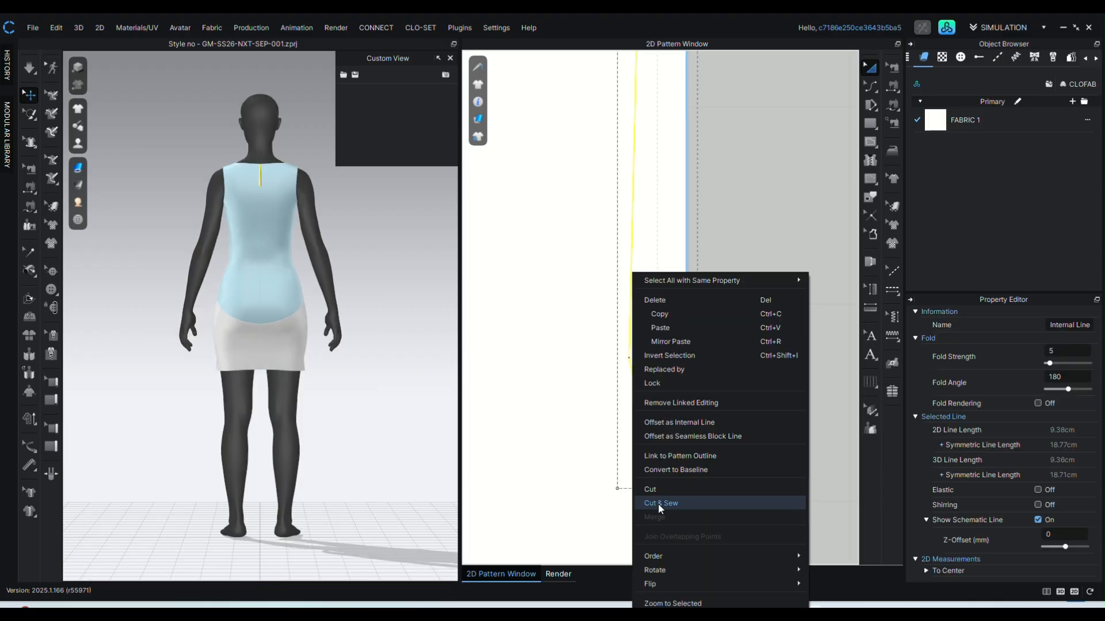
left_click(657, 503)
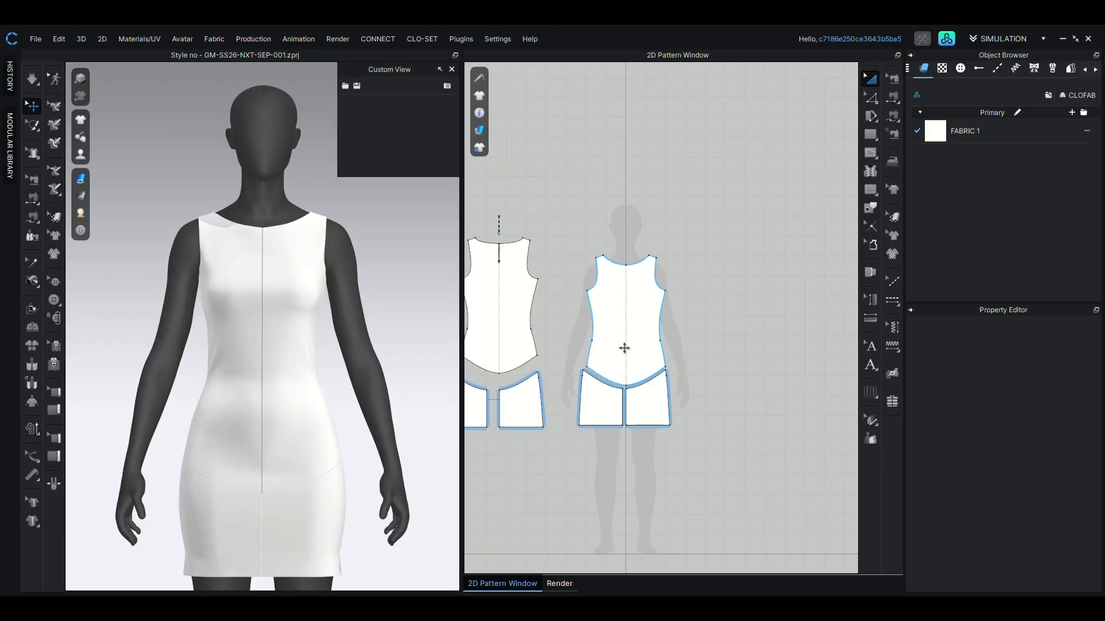
Draw a horizontal internal line about 33.4 cm long across the front bodice at the waist, from side seam to side seam
scroll(667, 313, "up", 3)
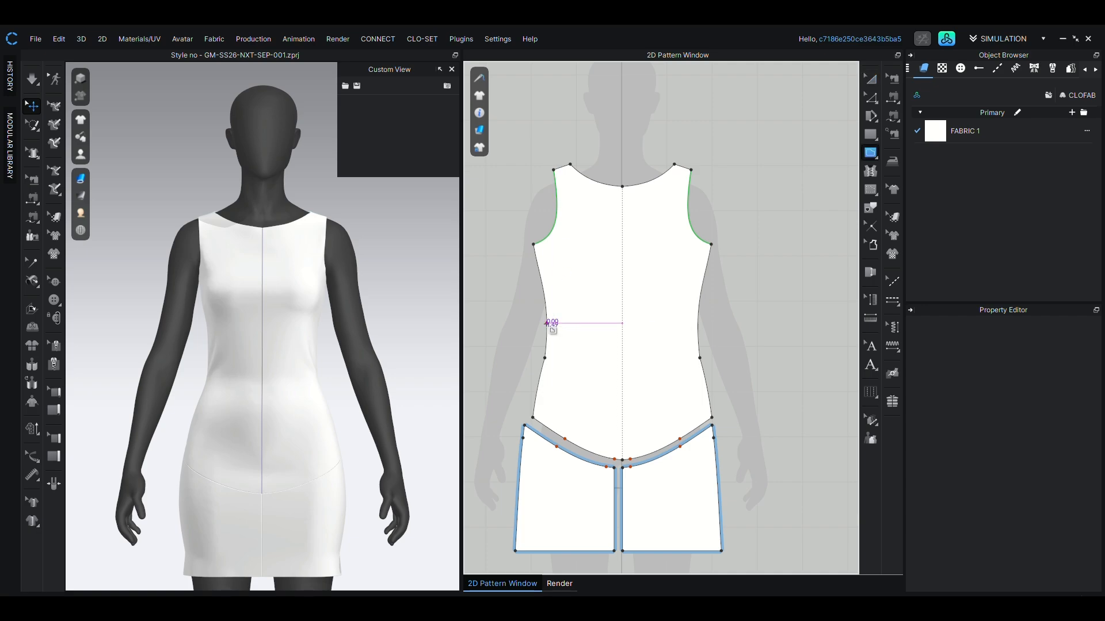
left_click(547, 323)
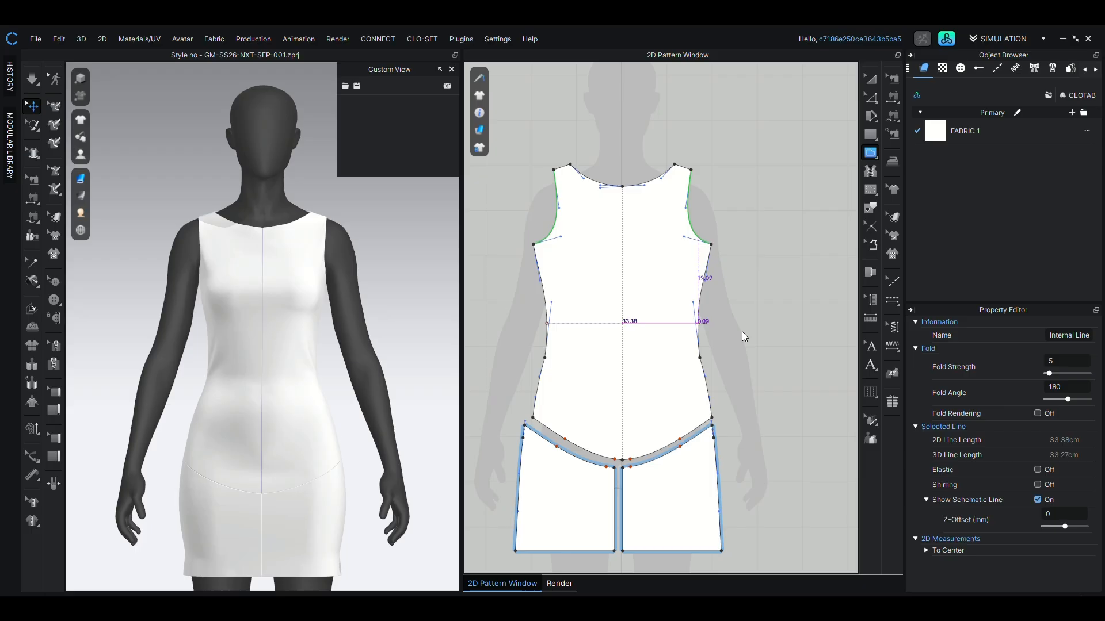
key("z")
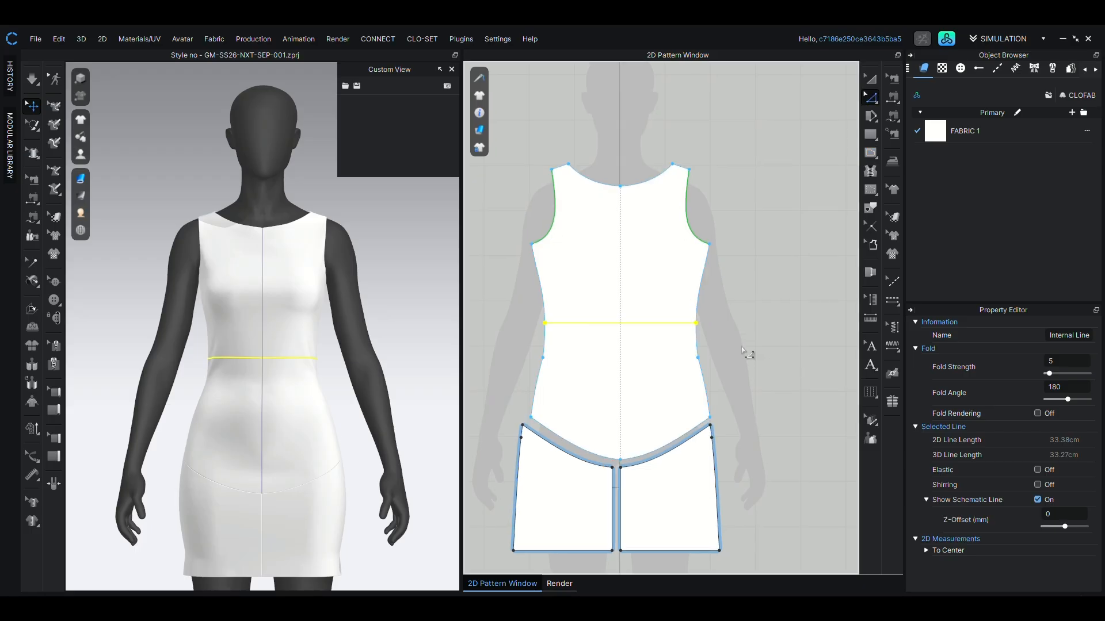
Offset the waist line as internal lines on both sides at 1.3 cm spacing, extended to the pattern outline, with enough offsets to cover the bodice
right_click(651, 323)
left_click(709, 161)
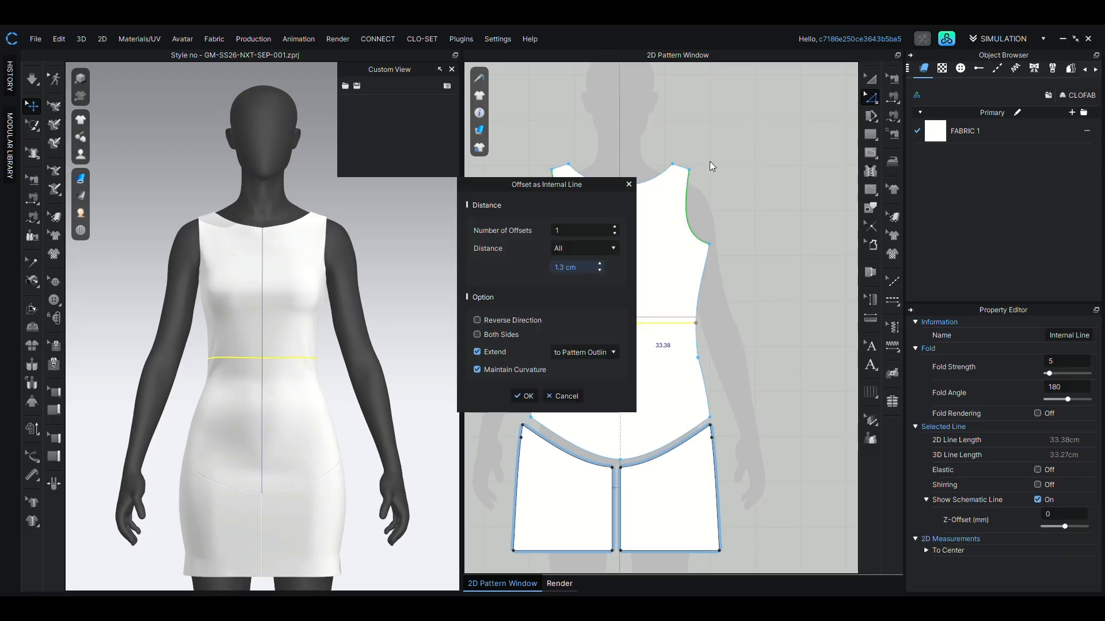
left_click(508, 333)
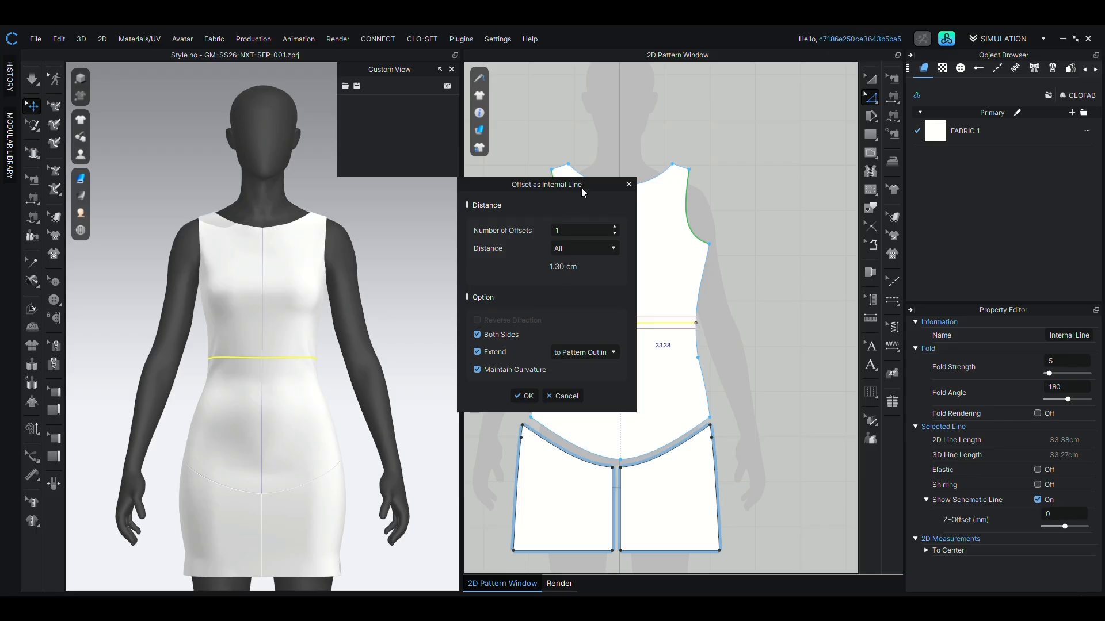
left_click_drag(581, 187, 424, 185)
double_click(416, 230)
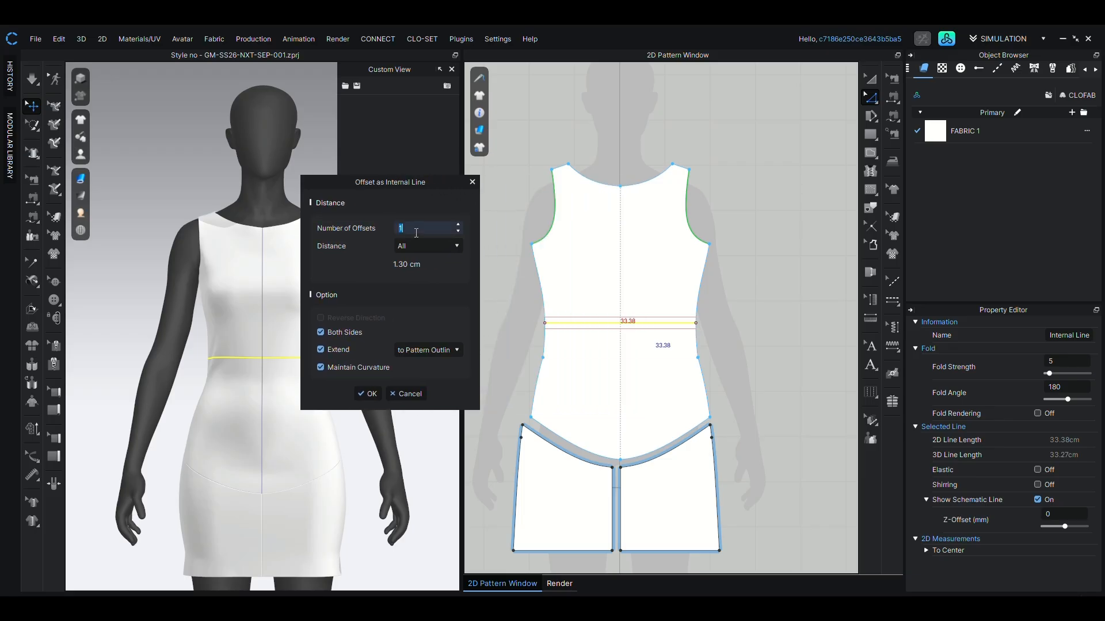
scroll(416, 230, "up", 20)
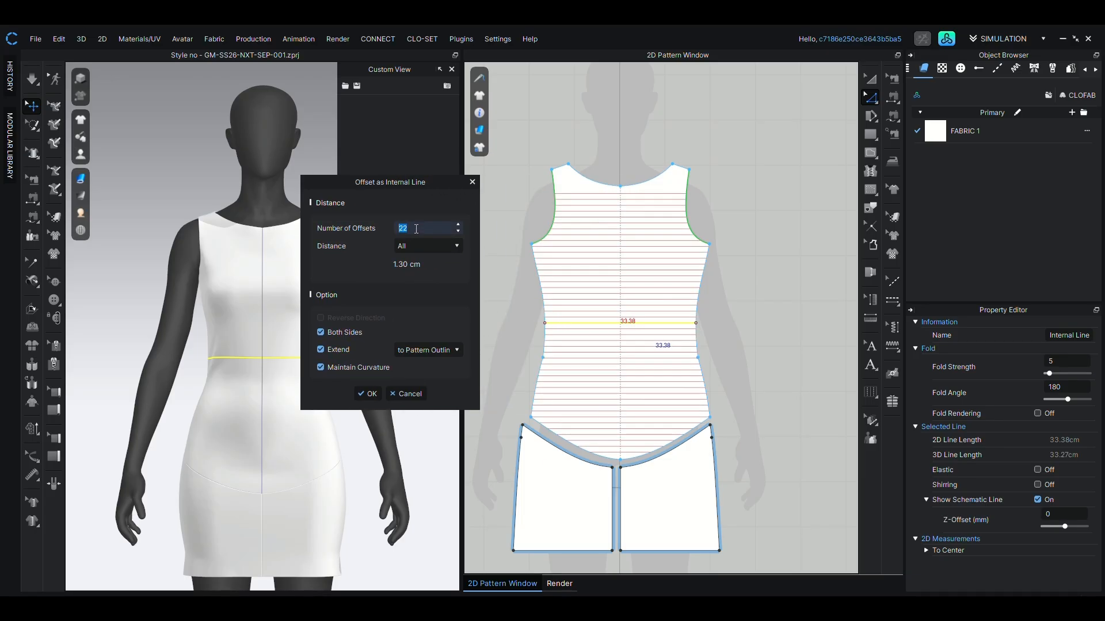
scroll(416, 229, "up", 5)
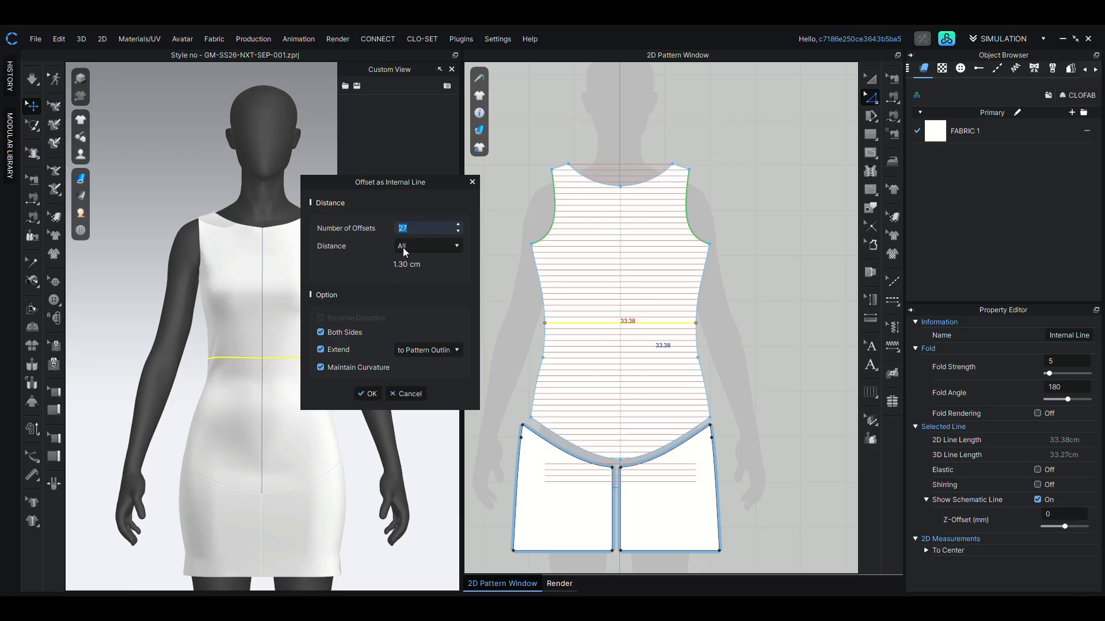
scroll(416, 229, "down", 1)
left_click(371, 395)
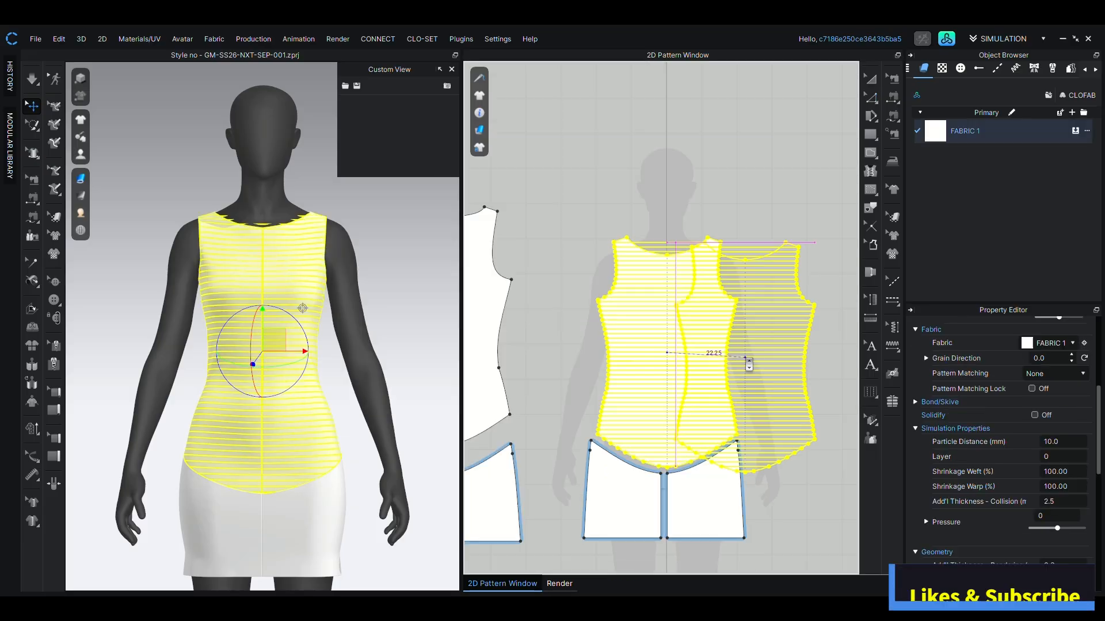
Paste a copy of the lined front bodice beside the original pattern and remove its linked editing
scroll(748, 362, "down", 3)
middle_click_drag(748, 363, 623, 348)
left_click(729, 340)
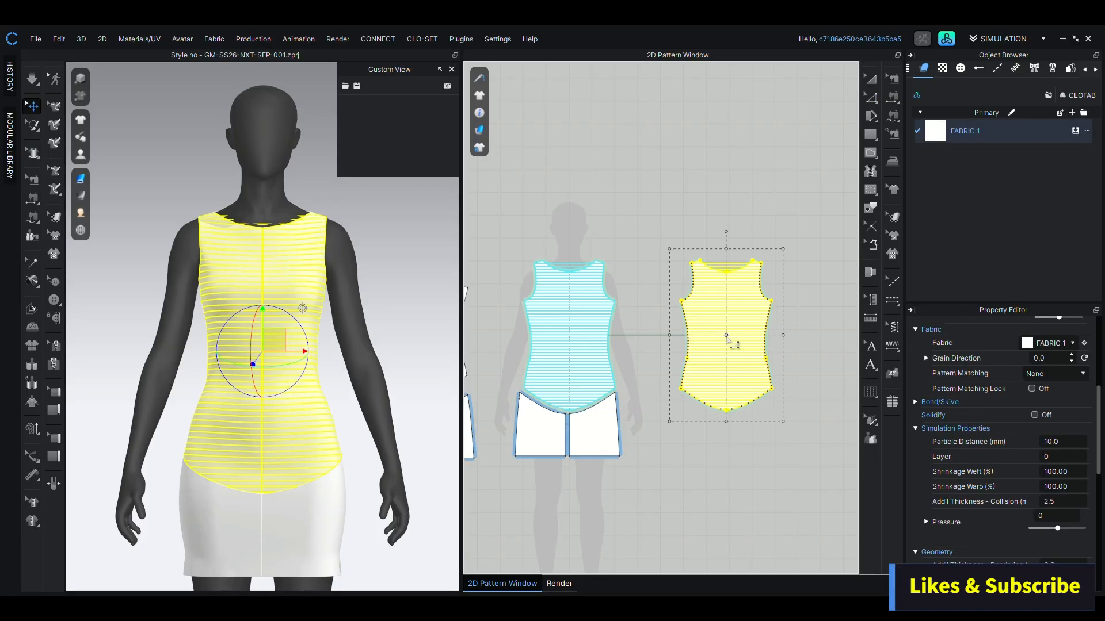
right_click(729, 341)
left_click(750, 278)
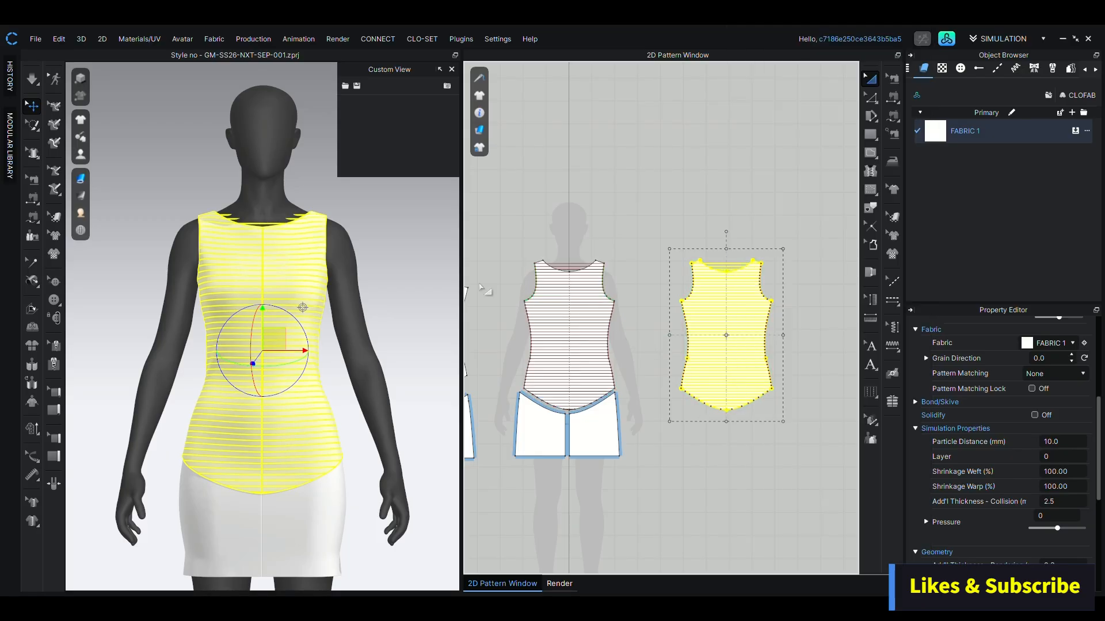
With the avatar hidden, widen the copied front bodice horizontally on both sides and set its particle distance to 20 mm
key("shift+a")
right_click_drag(356, 305, 150, 358)
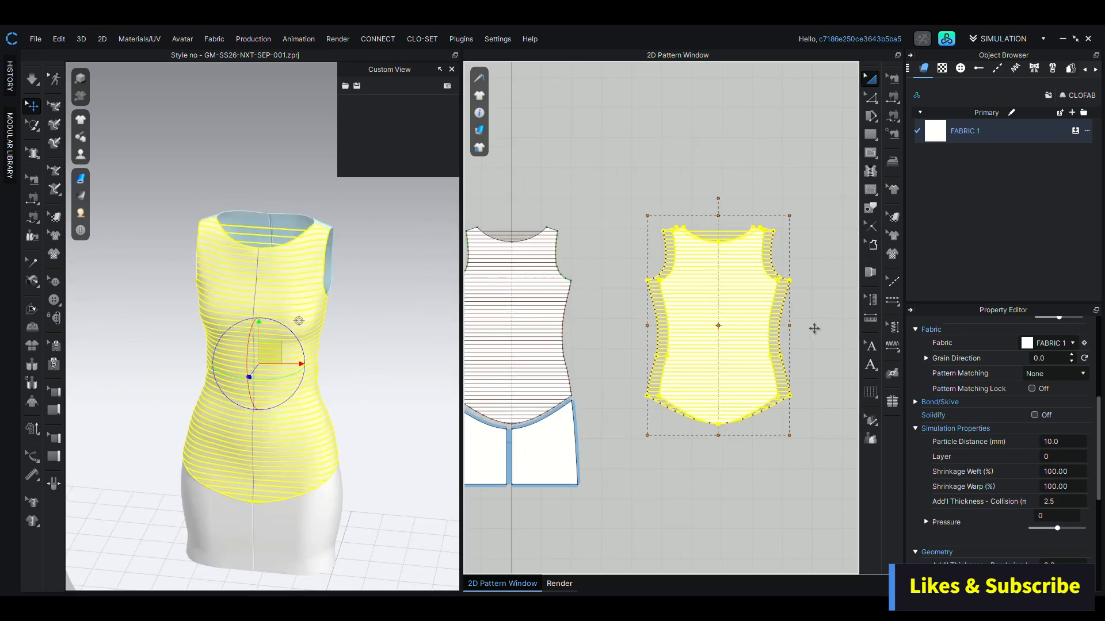
left_click_drag(815, 328, 843, 329)
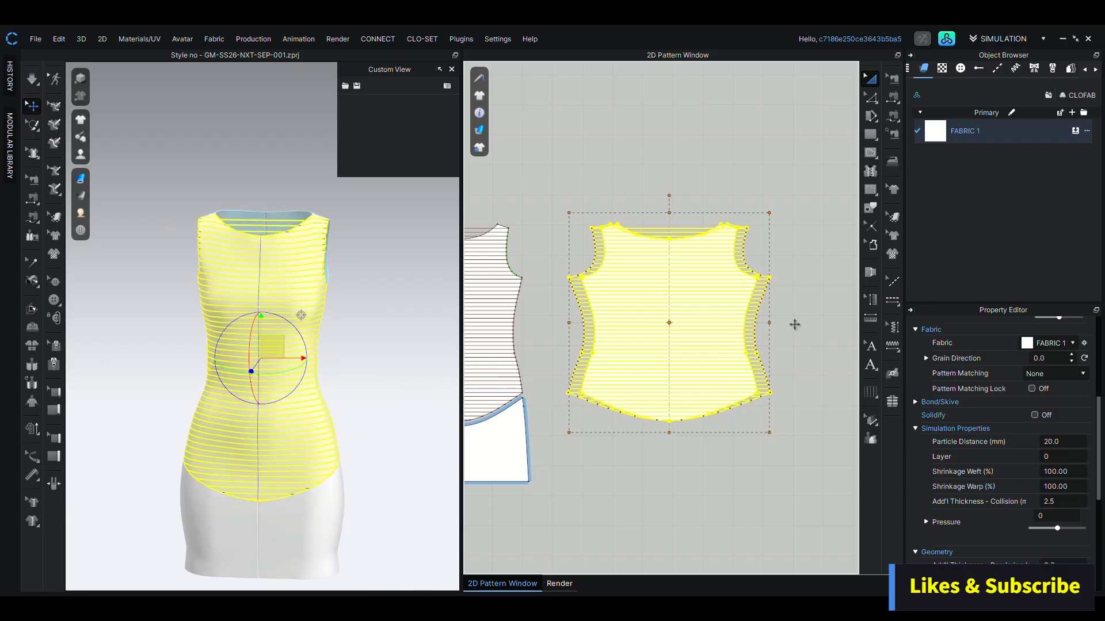
left_click(794, 325)
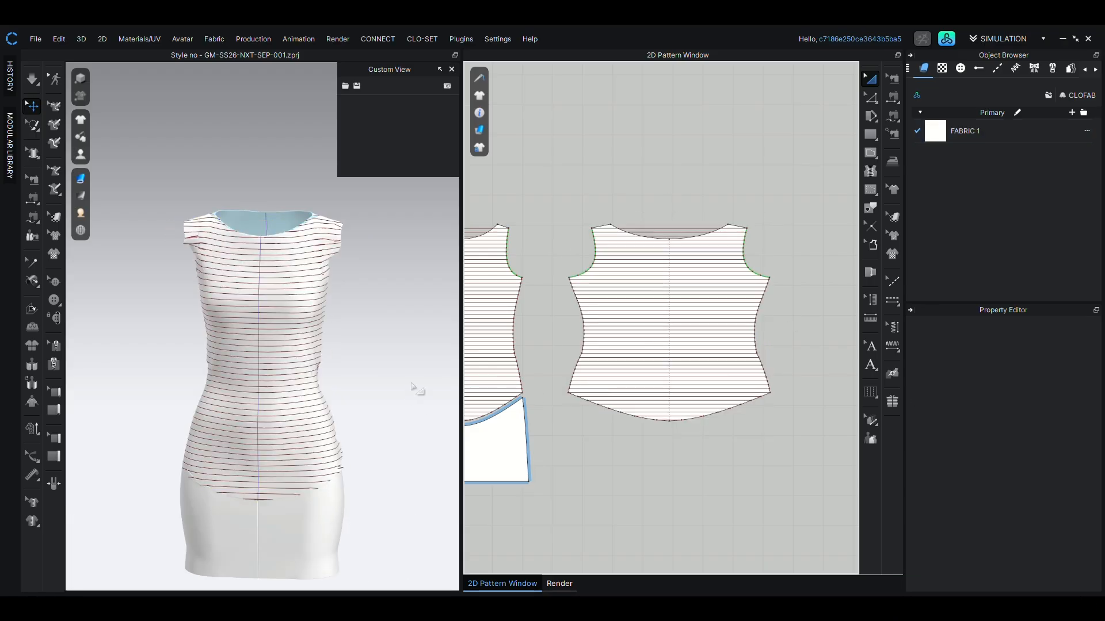
Simulate the dress so the widened front bodice overlay settles on it as gathered smocking
key("space")
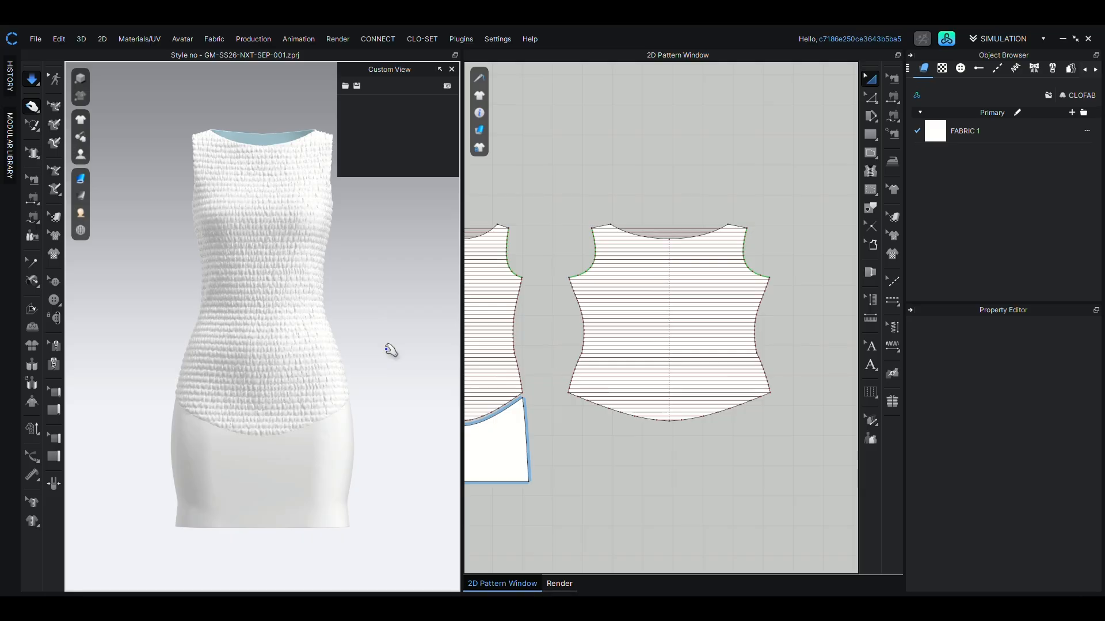
scroll(344, 348, "up", 3)
scroll(344, 348, "up", 2)
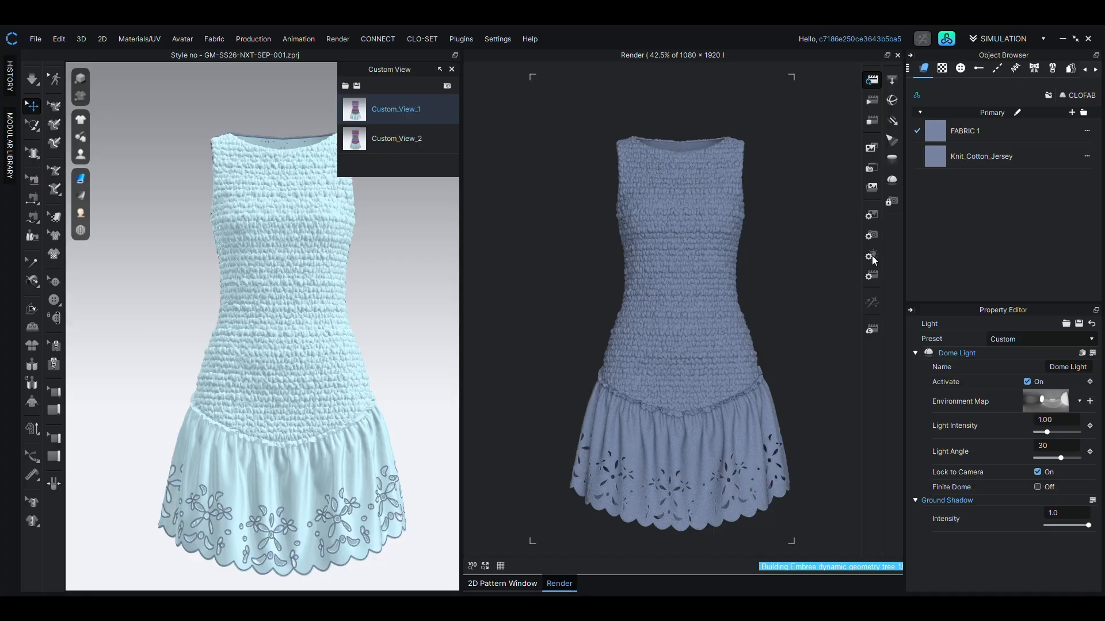
Apply the Studio_Vivid light preset and run a test render of the dress front
left_click(1059, 338)
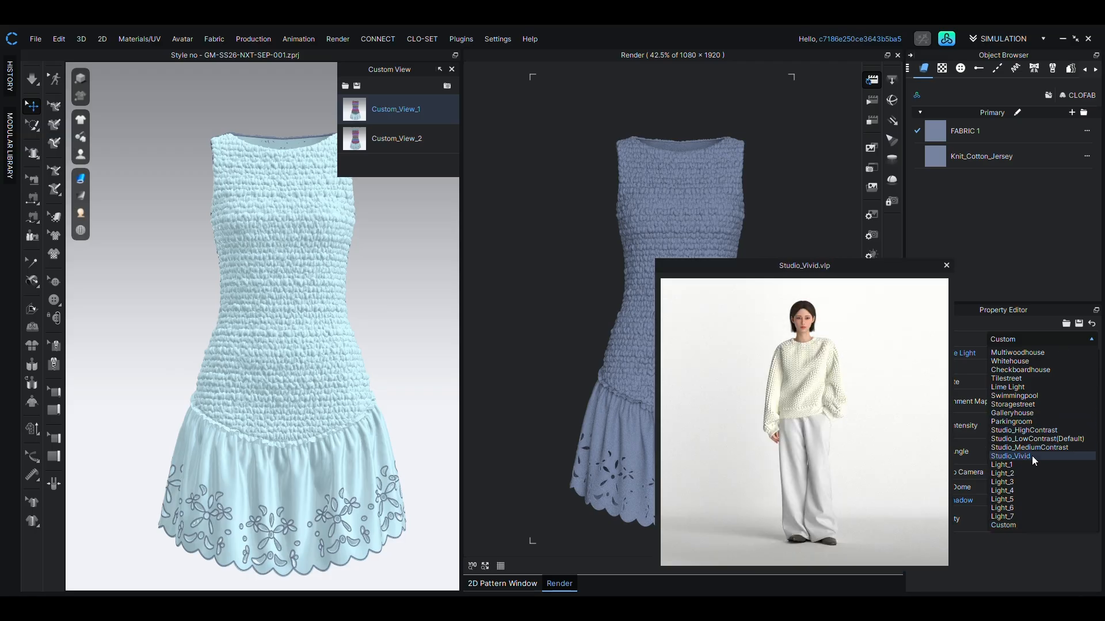
left_click(1031, 455)
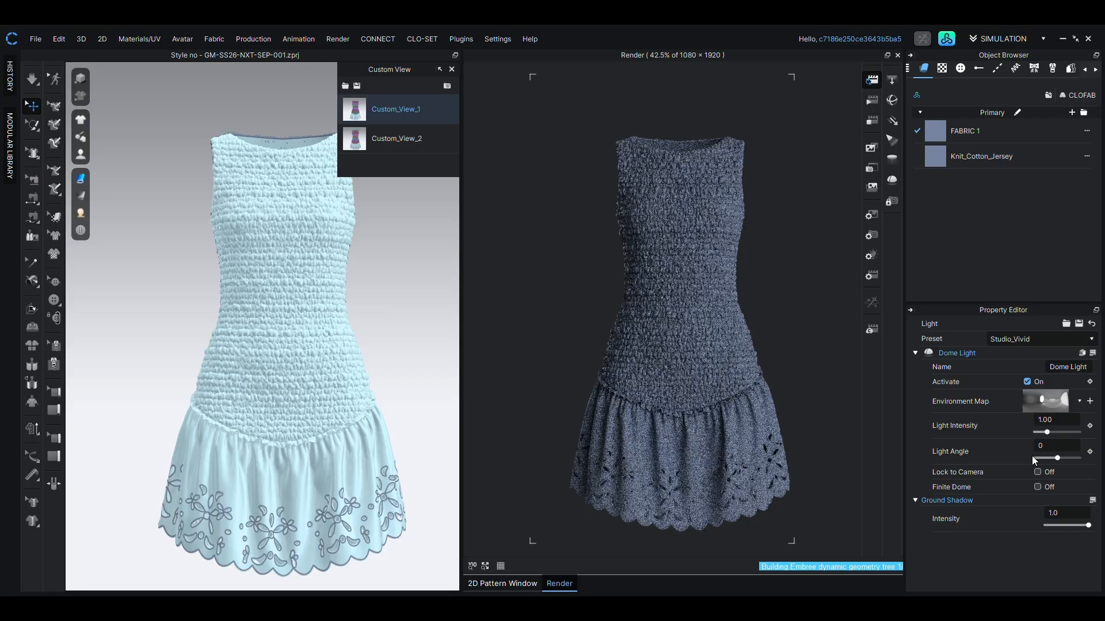
left_click(871, 101)
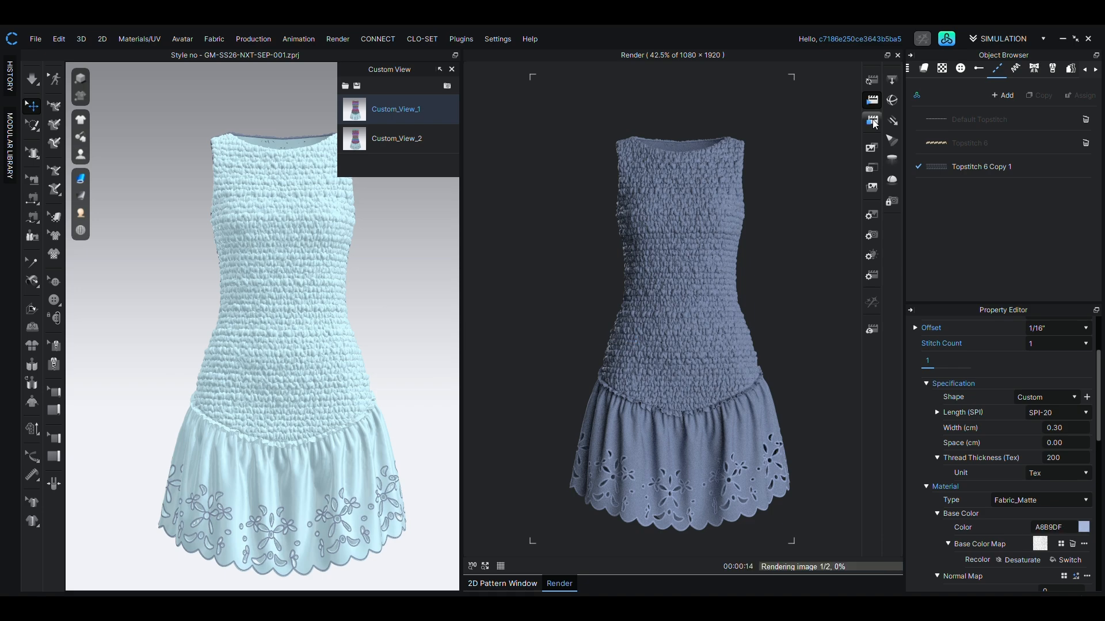
left_click(874, 124)
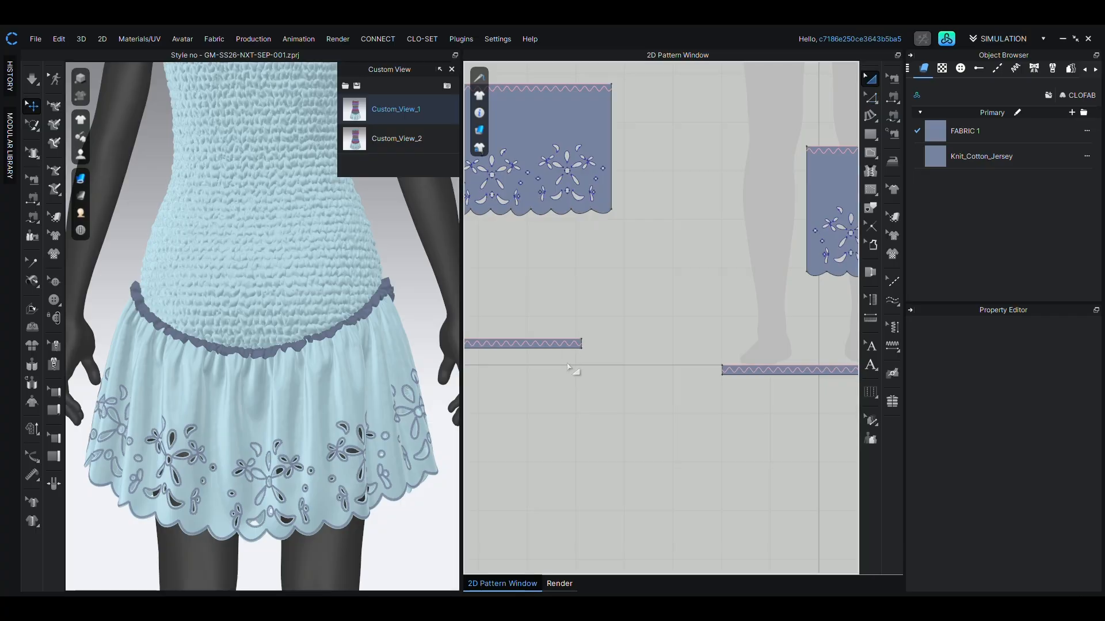
Restore the saved Custom_View_1 camera view of the dress and hide the avatar
key("2")
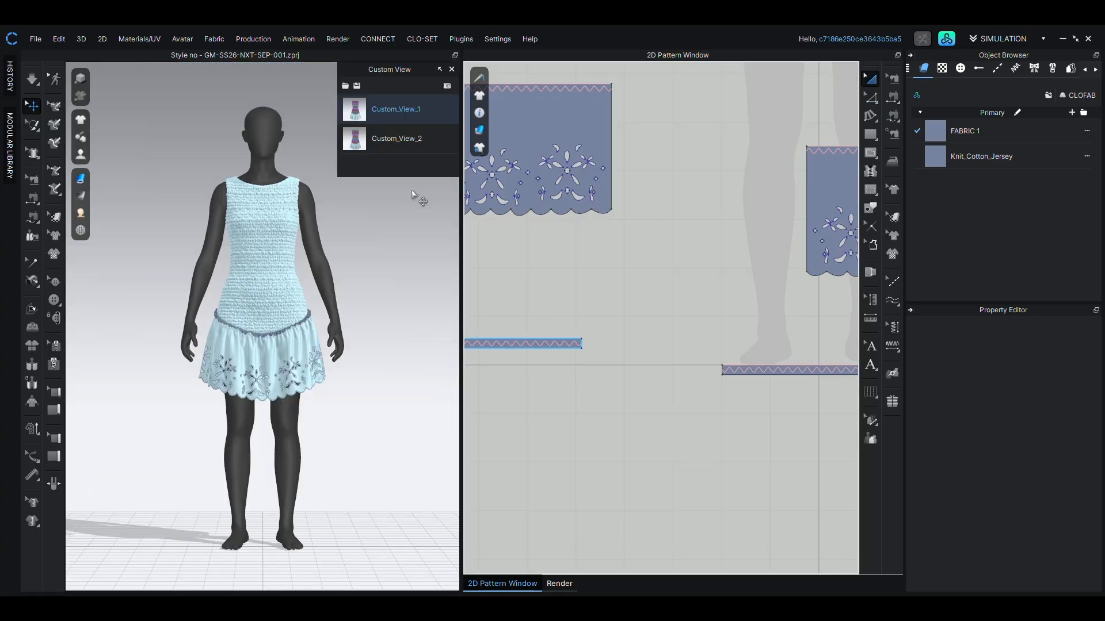
left_click(428, 109)
key("shift+a")
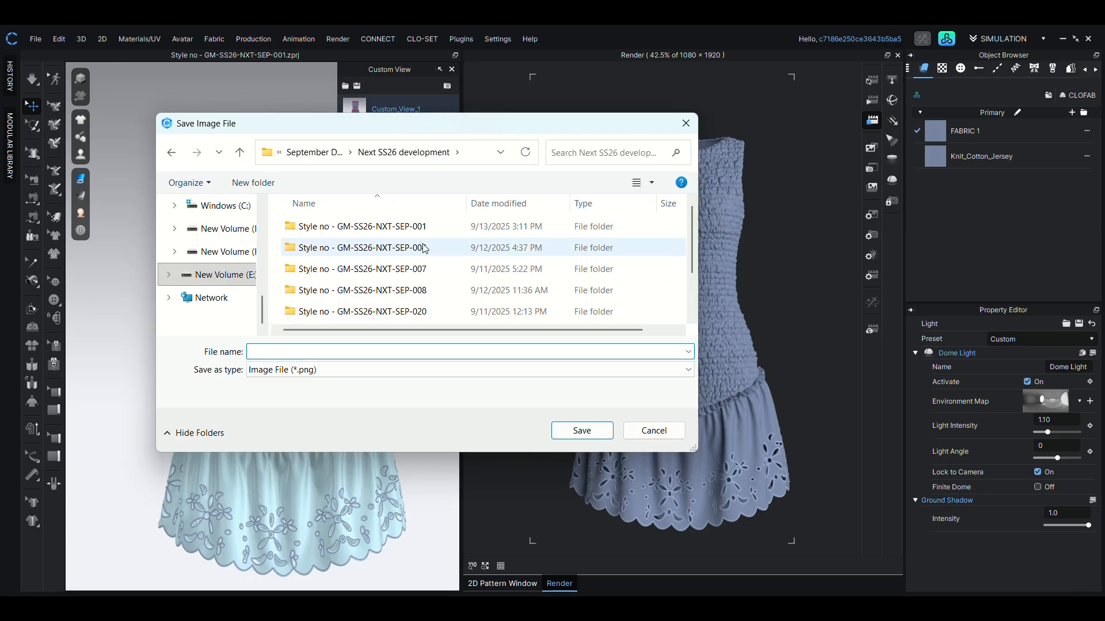
Save the rendered front image as a PNG named front in the Style no - GM-SS26-NXT-SEP-001 folder
double_click(418, 227)
left_click(403, 382)
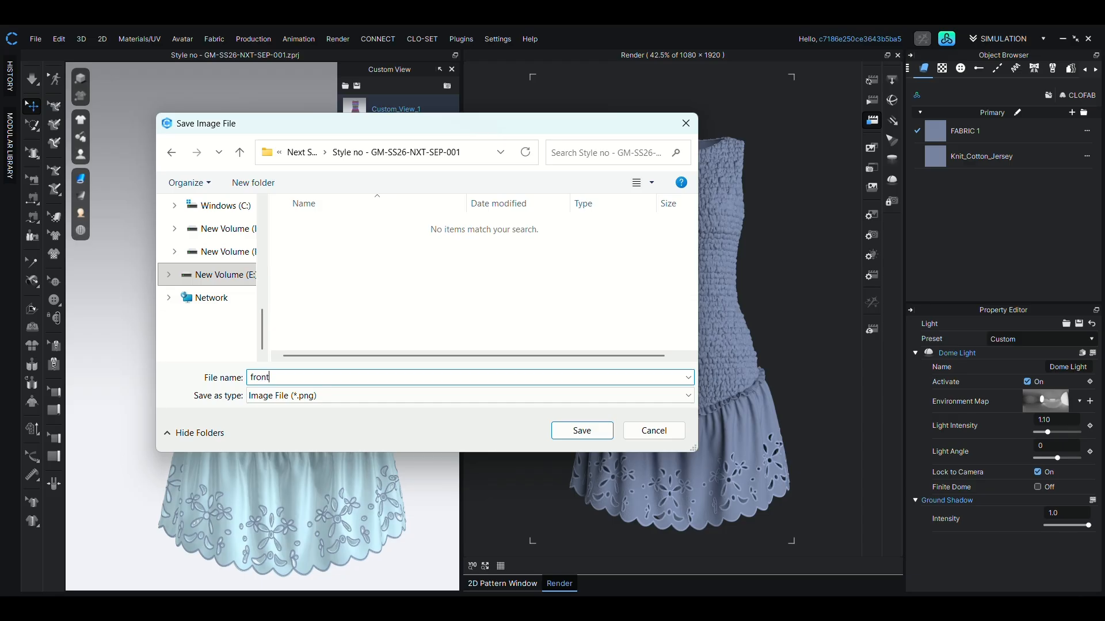
key("Return")
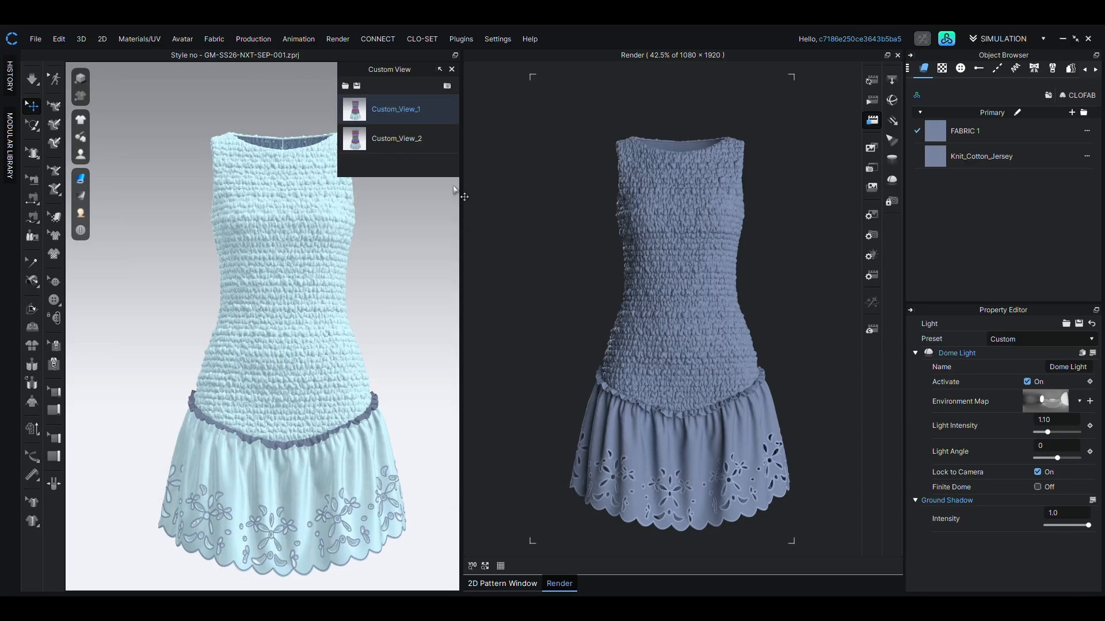
Render the dress back from Custom_View_2 and save the image as a PNG named Back in the same style folder
left_click(419, 138)
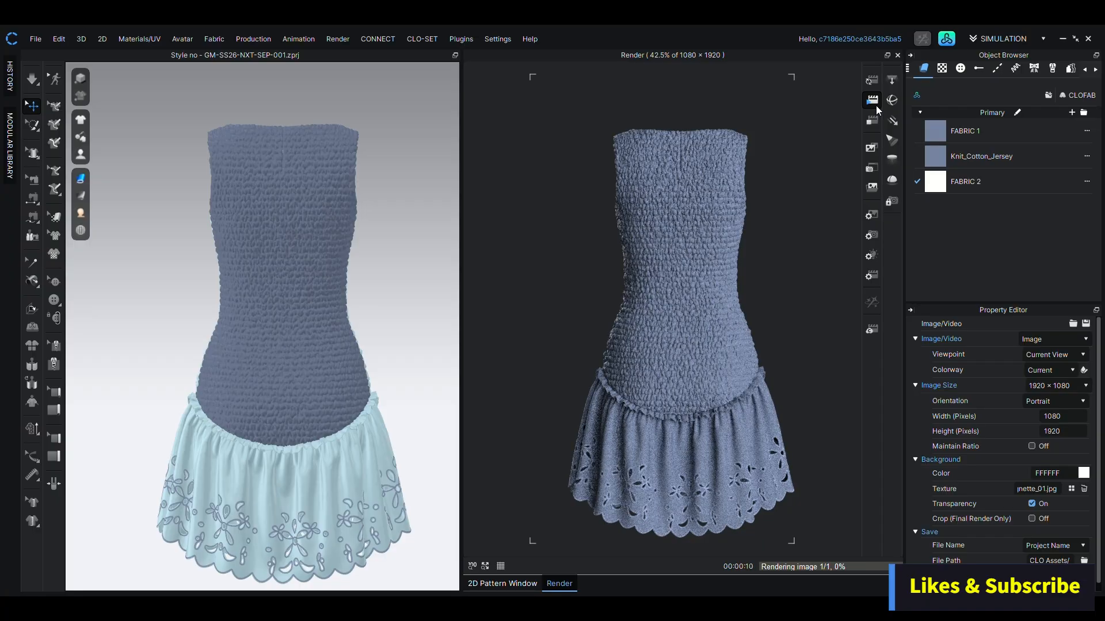
left_click(872, 173)
type("Bac")
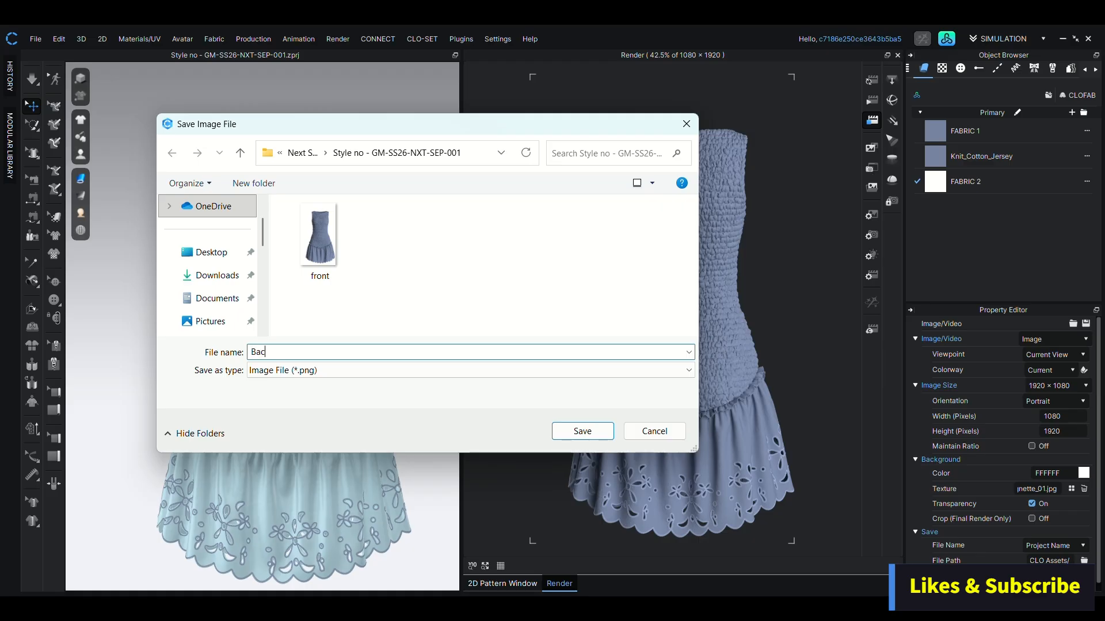
type("k")
key("Return")
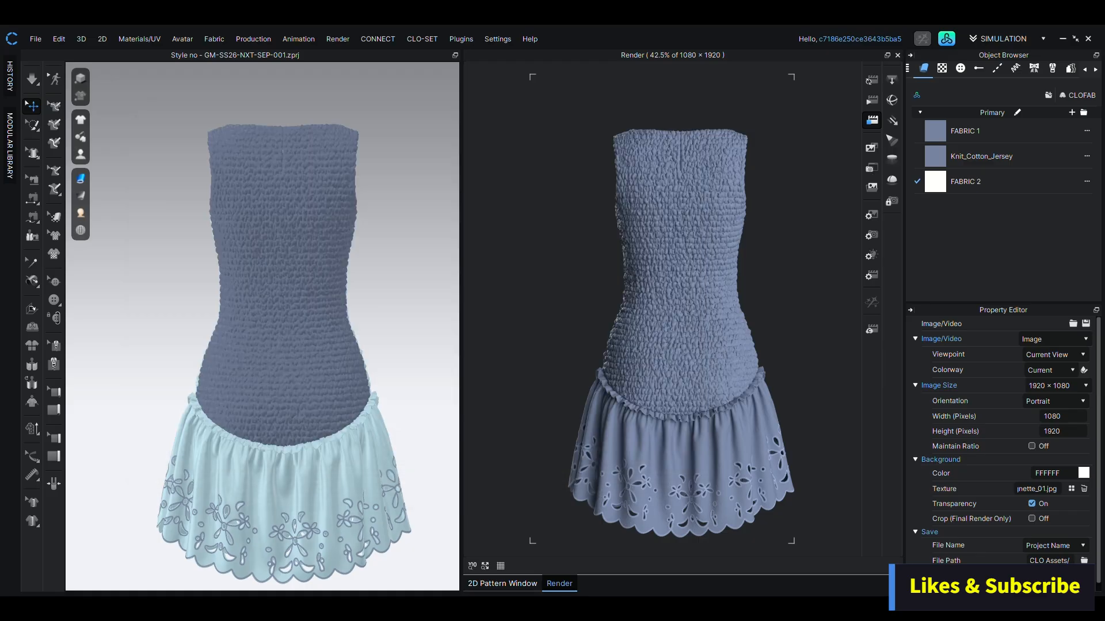
key("2")
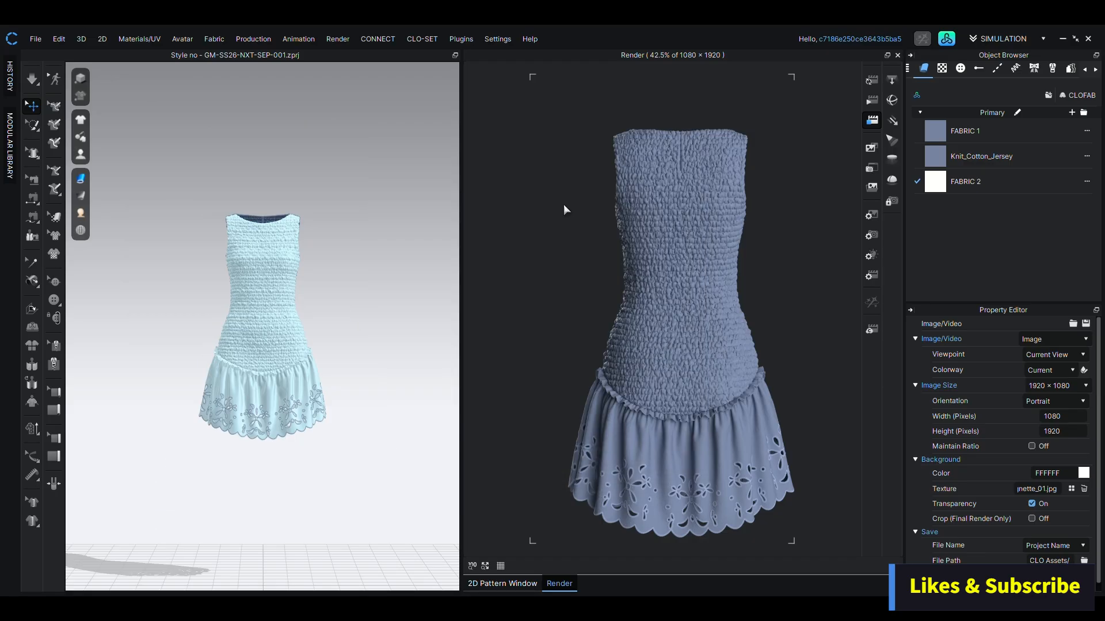
scroll(330, 205, "down", 3)
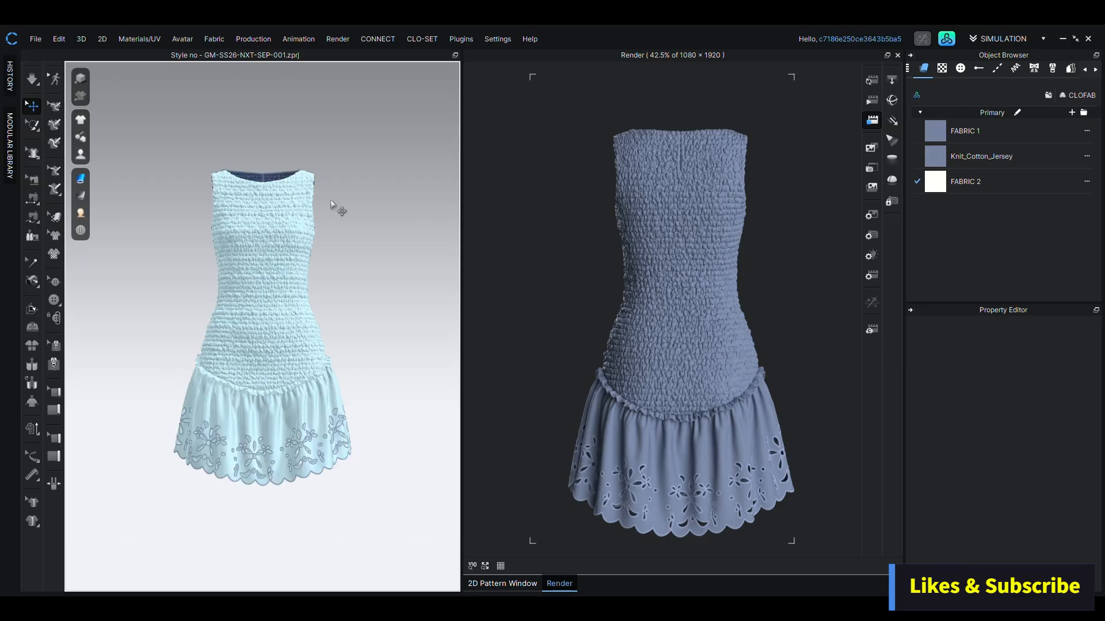